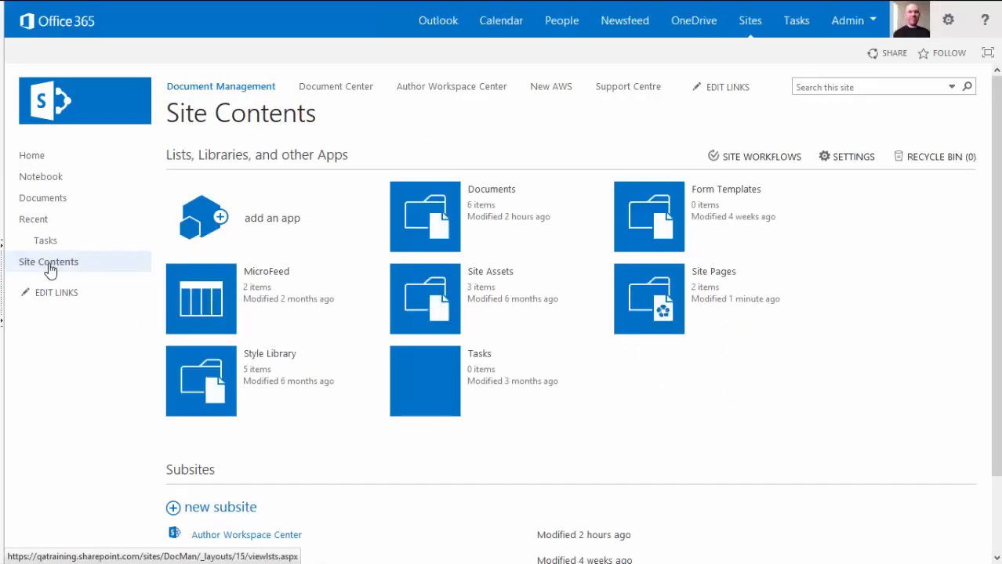
# Complete the Quick Links bullet on the site's home page with "on [[How To Use This Library]]" and save the page
pyautogui.click(650, 298)
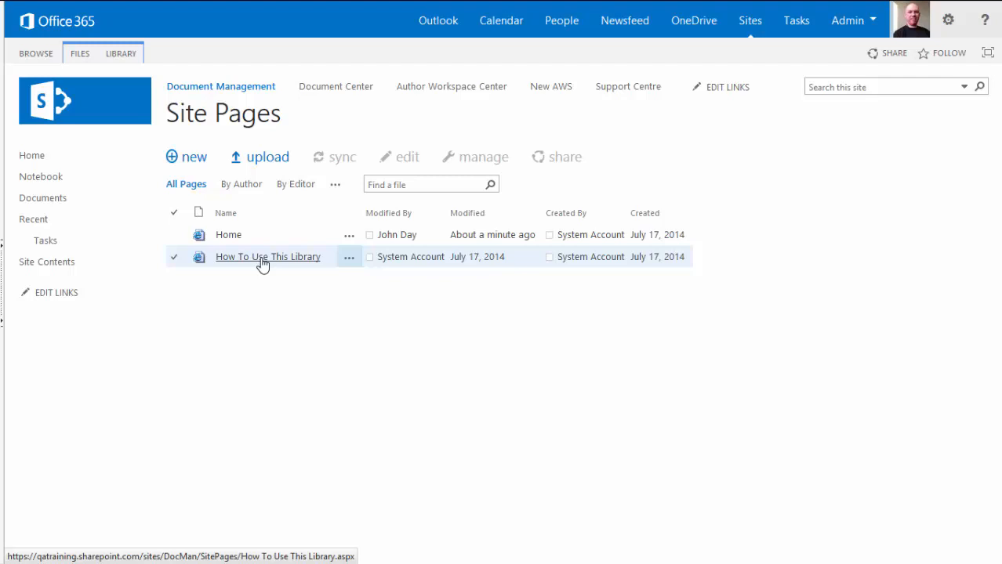
pyautogui.click(55, 102)
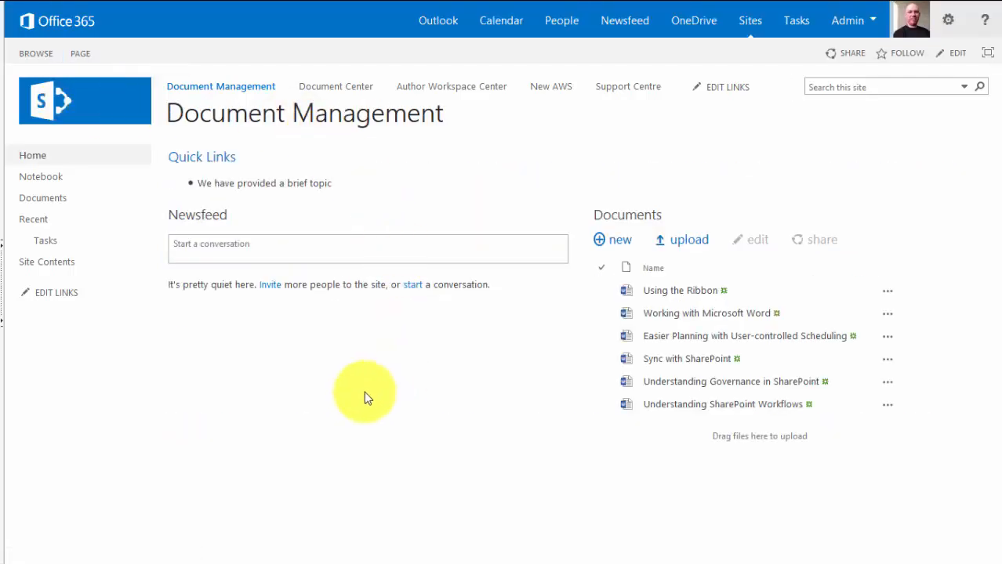
pyautogui.click(958, 55)
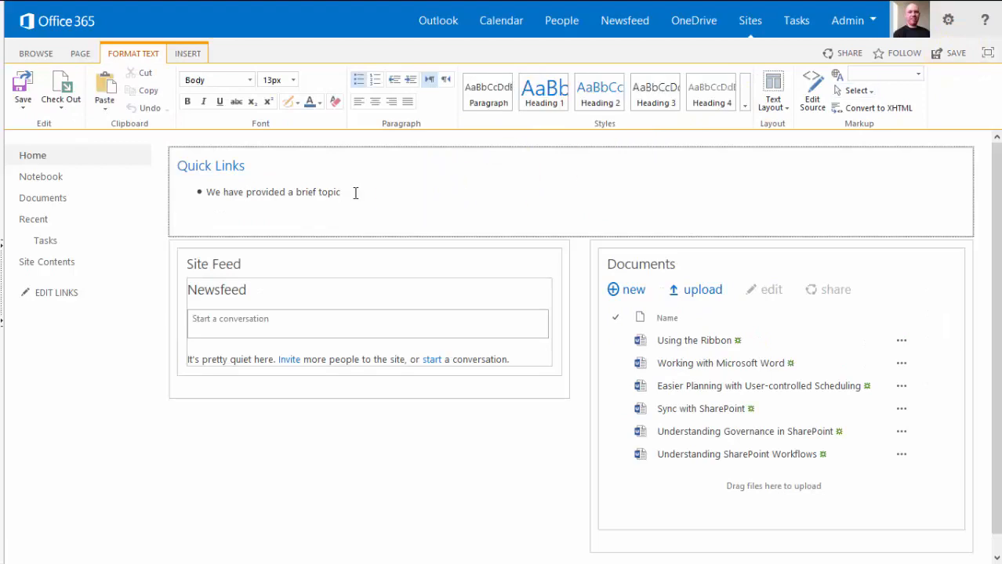
pyautogui.write('on[[')
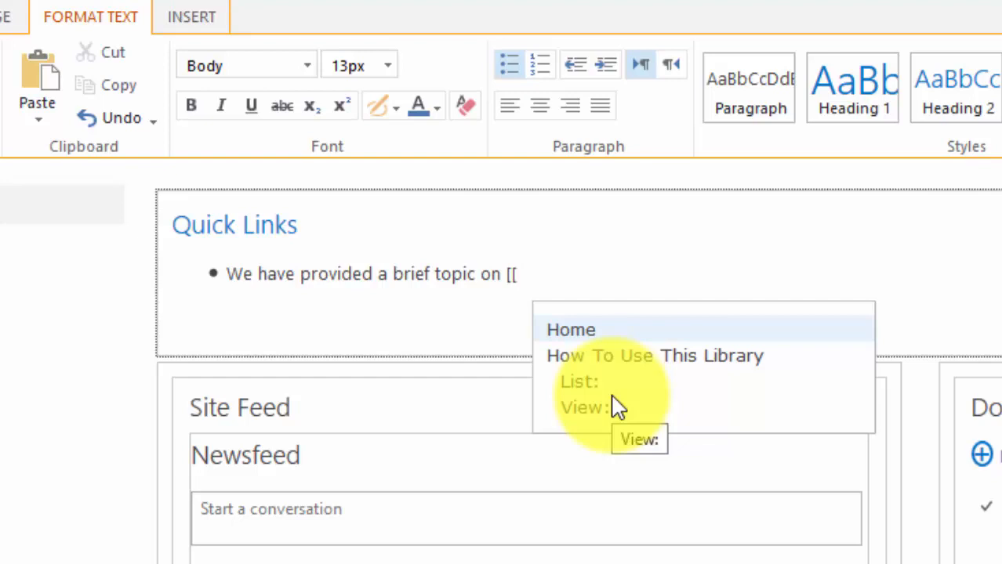
pyautogui.click(616, 353)
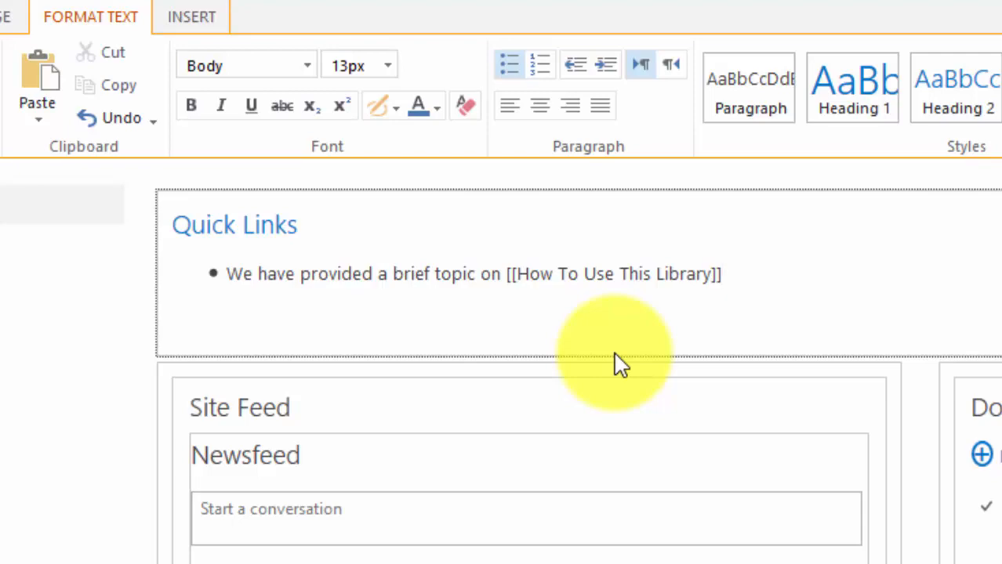
pyautogui.click(957, 56)
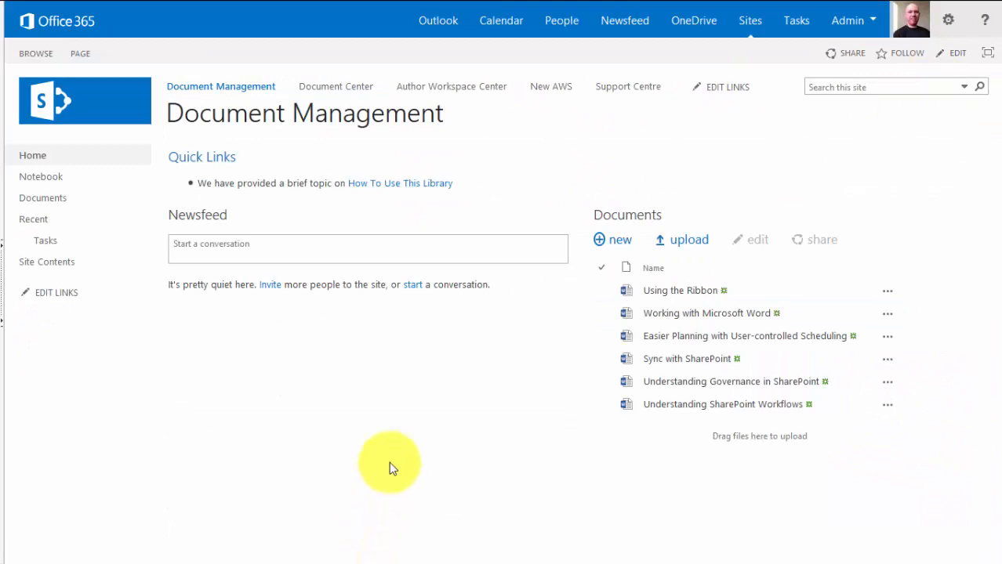
# Add the wiki link [[Home]] on a new line at the end of the How To Use This Library page and save it
pyautogui.click(390, 190)
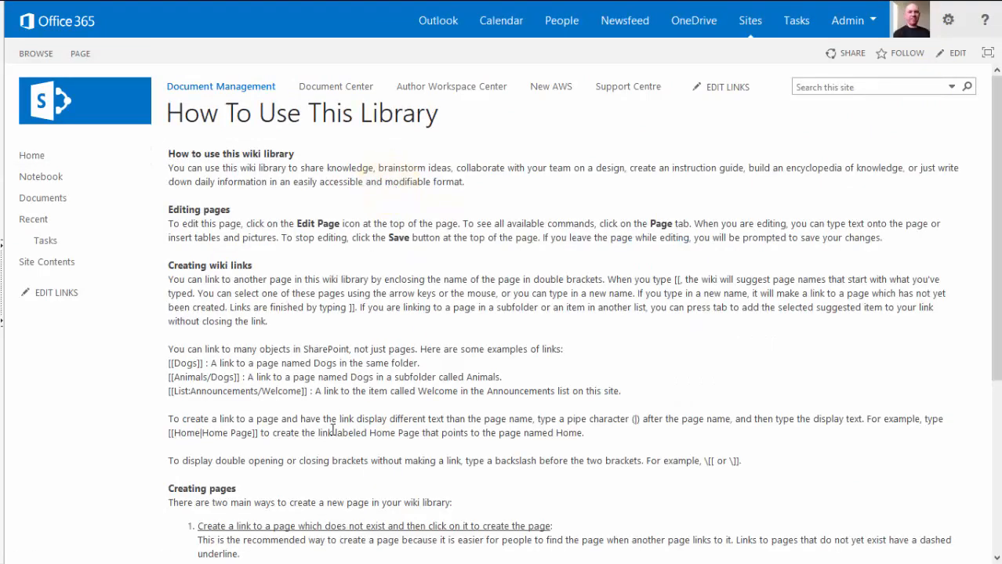
pyautogui.click(952, 52)
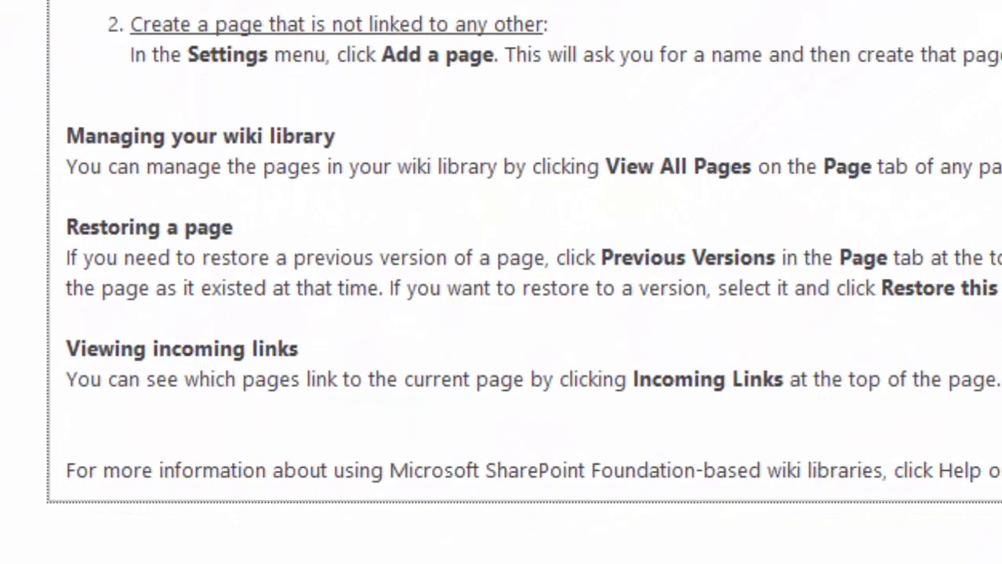
pyautogui.press('Return')
pyautogui.press('Return')
pyautogui.write('[[')
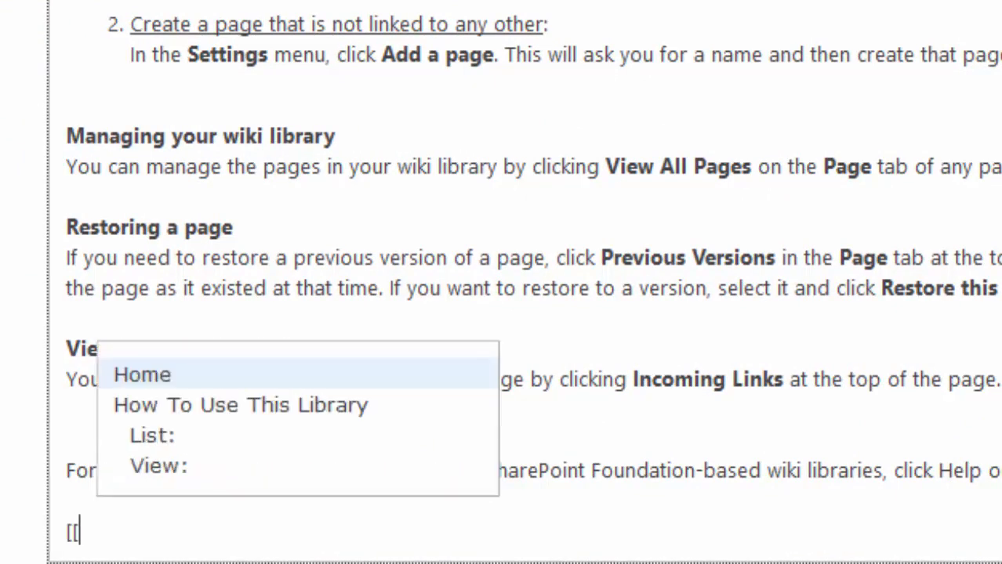
pyautogui.write('Home')
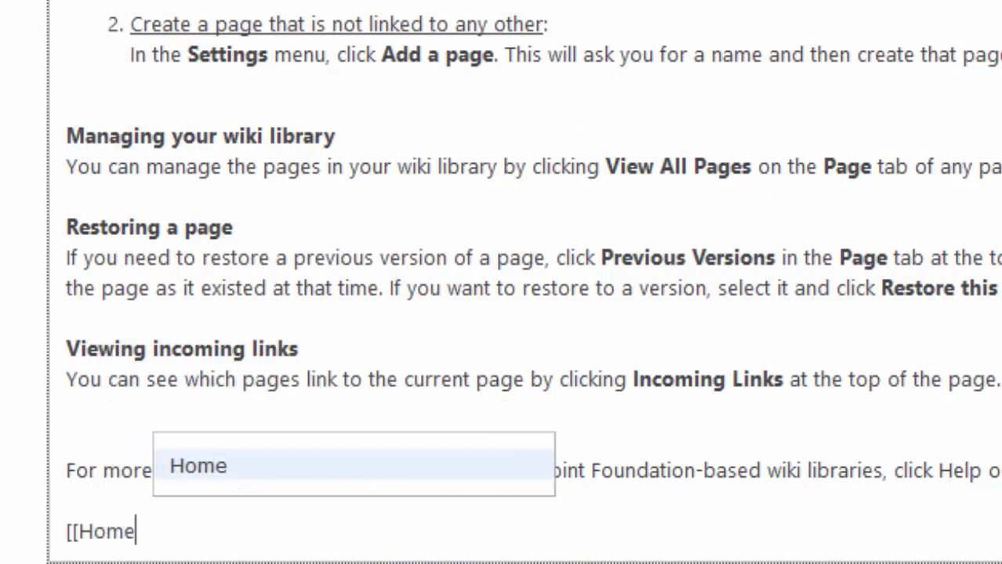
pyautogui.write(']]')
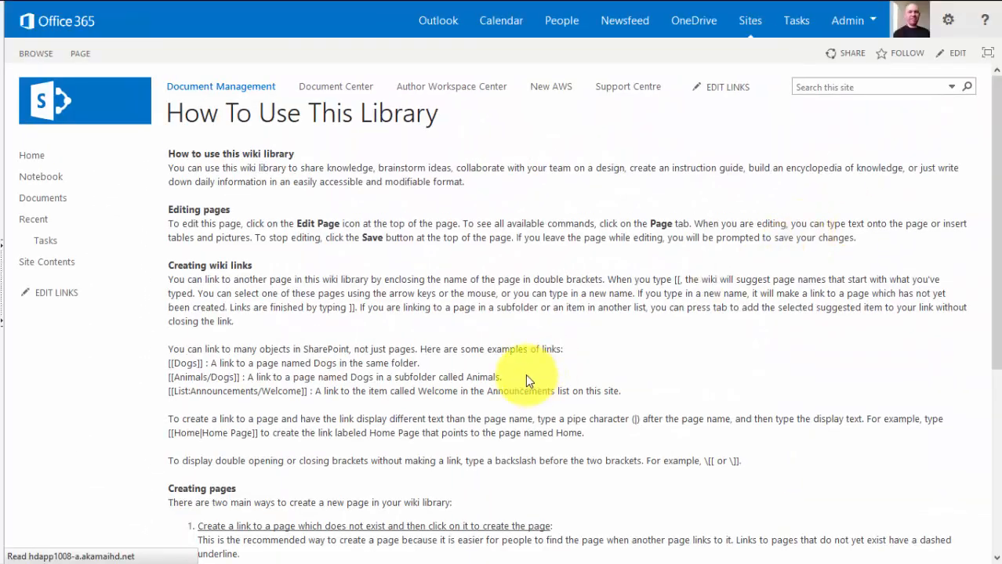
pyautogui.scroll(-3, 526, 373)
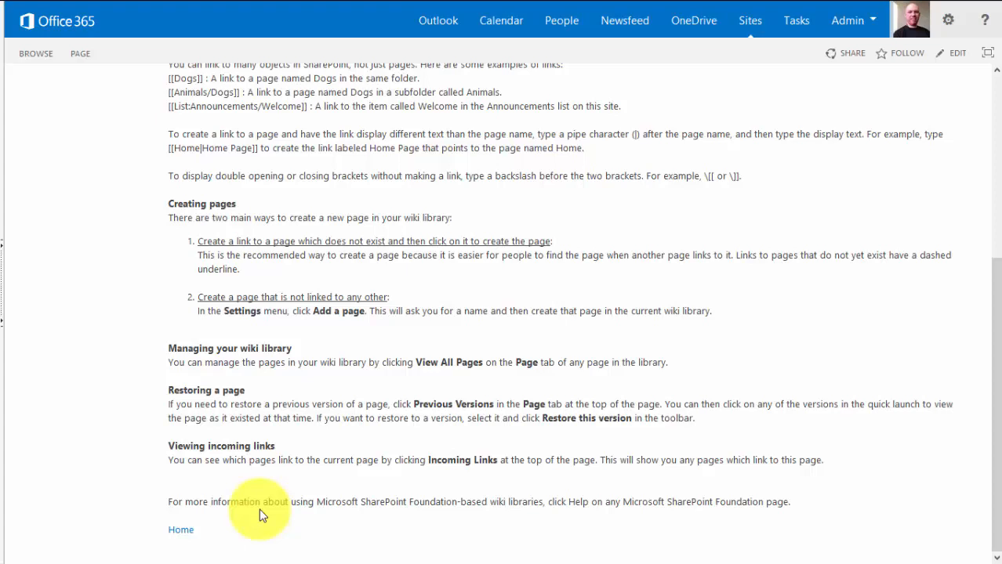
pyautogui.scroll(10, 258, 508)
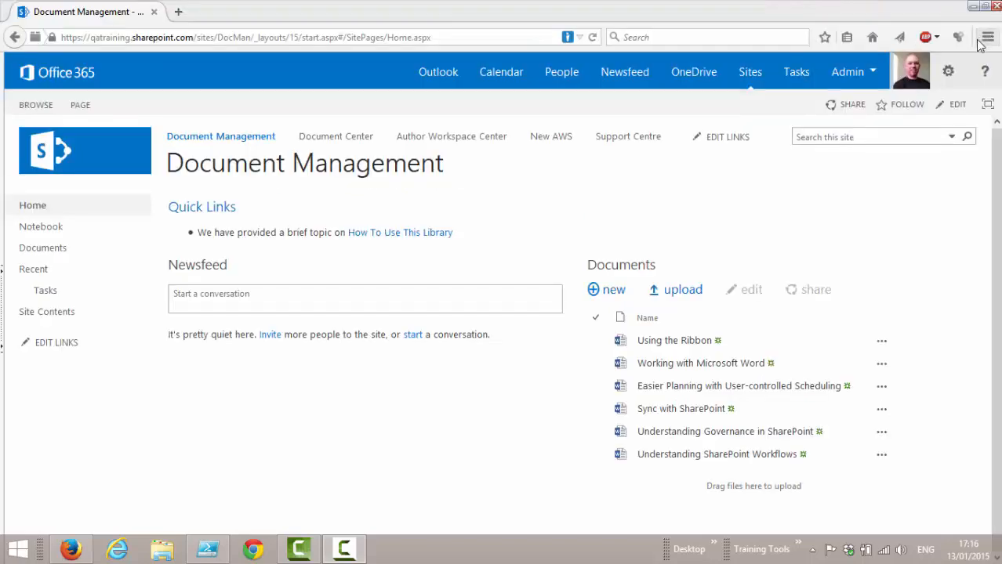
# Add a second Quick Links bullet on the home page reading "Check the [[Document Summary]] page for latest updates." and save the page
pyautogui.click(955, 54)
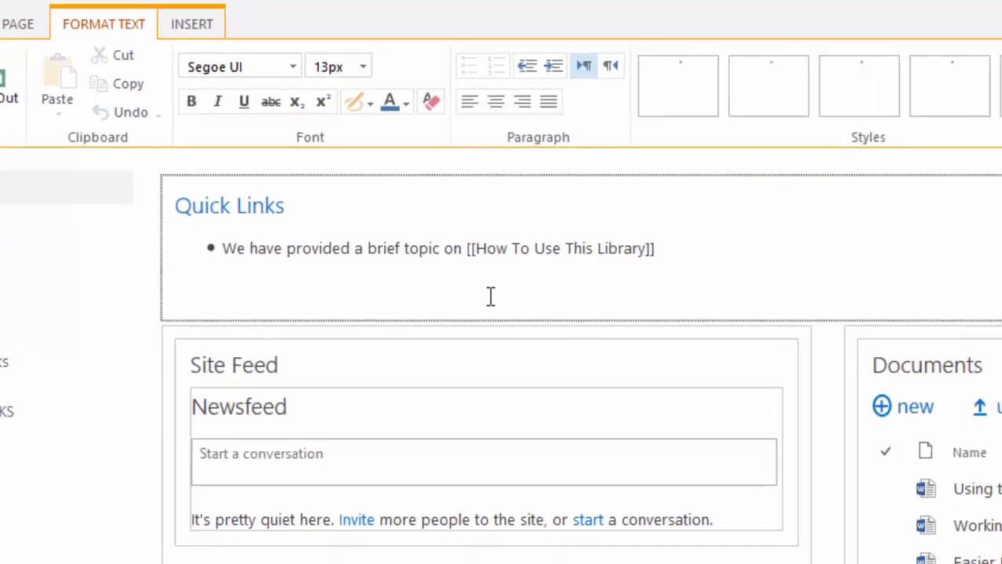
pyautogui.click(502, 193)
pyautogui.press('Return')
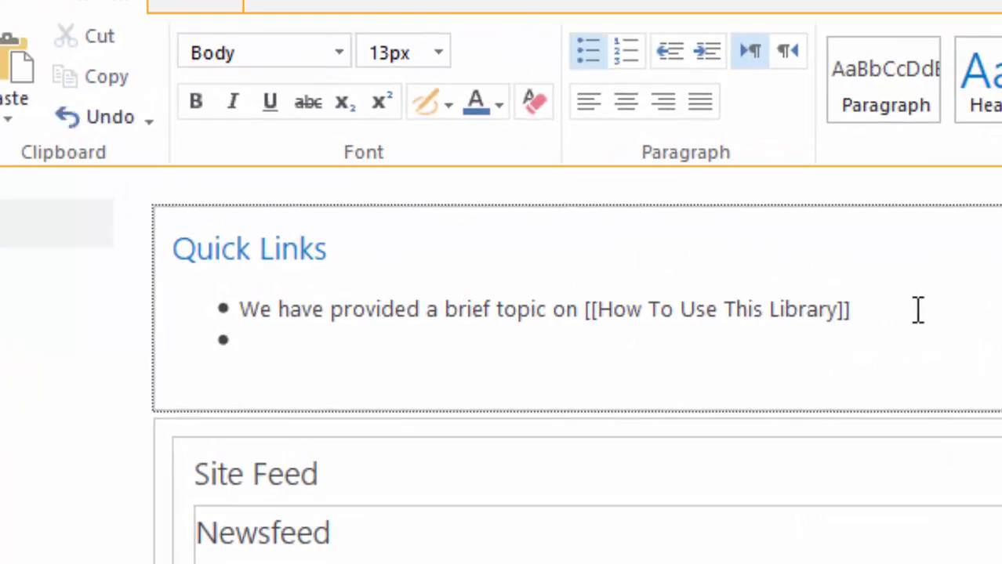
pyautogui.write('Check the ')
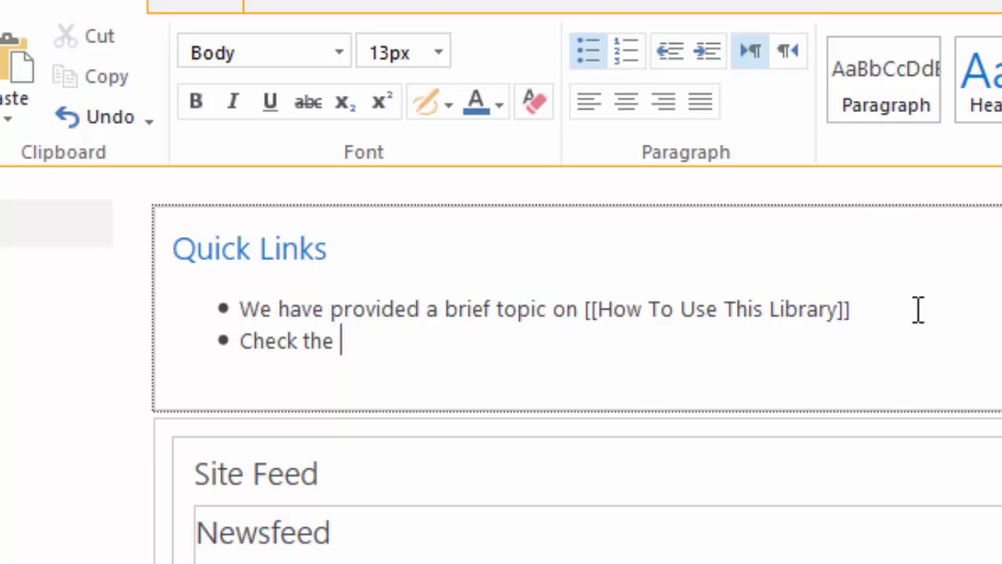
pyautogui.write('[[')
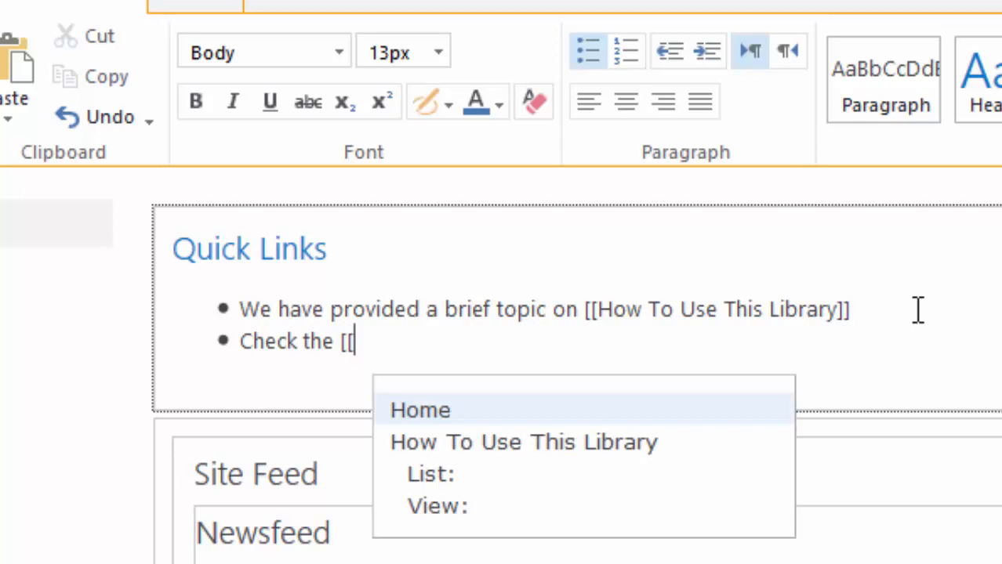
pyautogui.write('Document Summary')
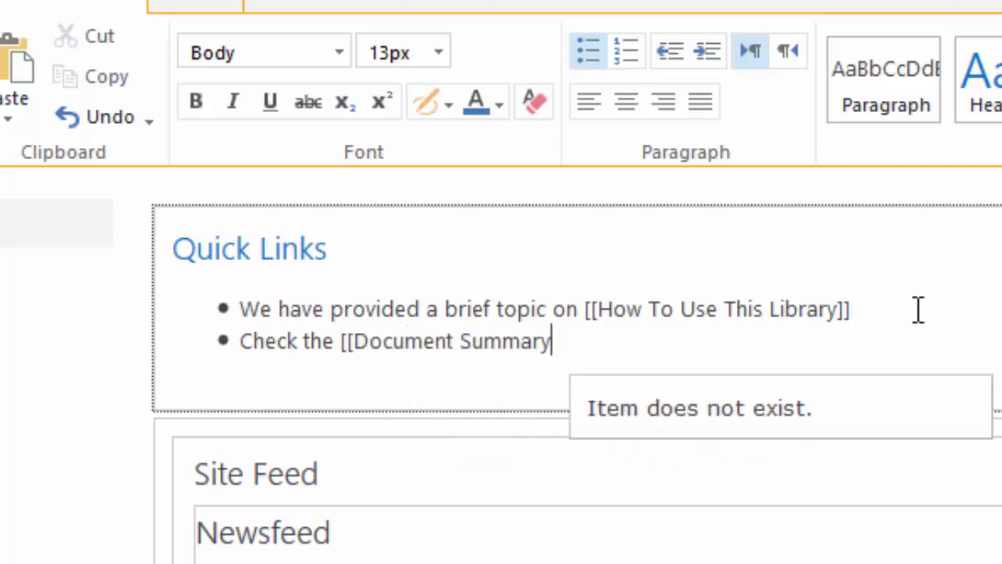
pyautogui.write(']]')
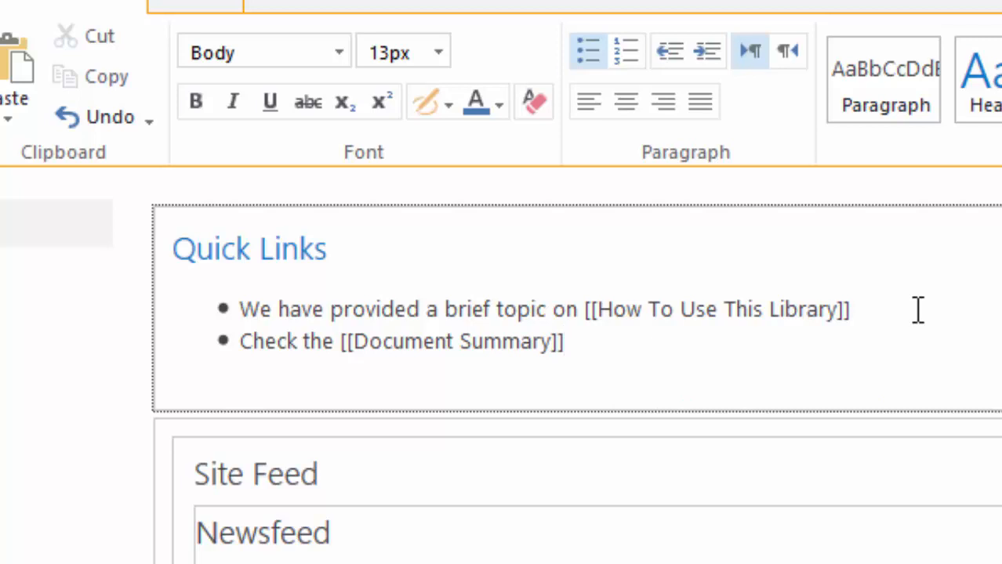
pyautogui.write(' page for late')
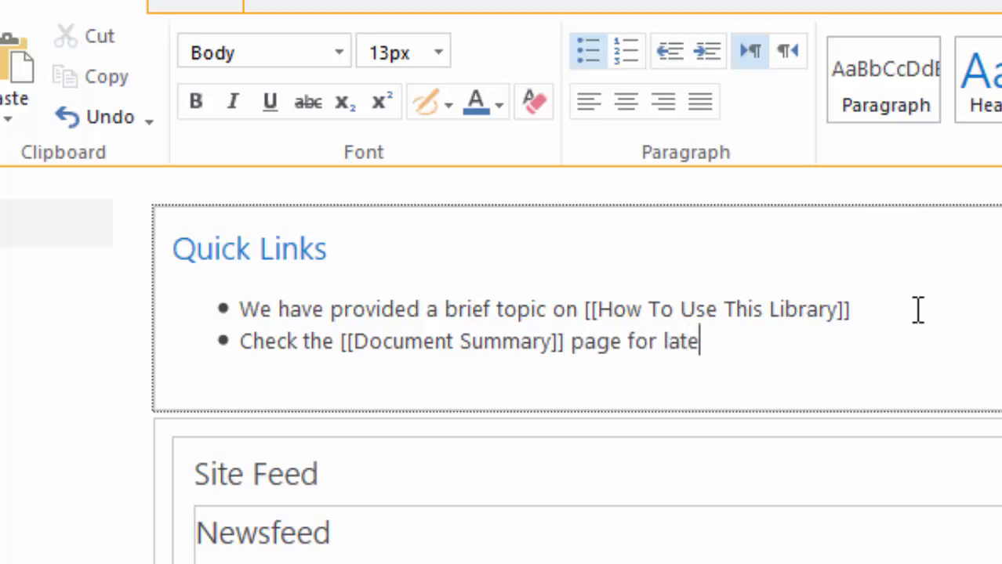
pyautogui.write('st updates.')
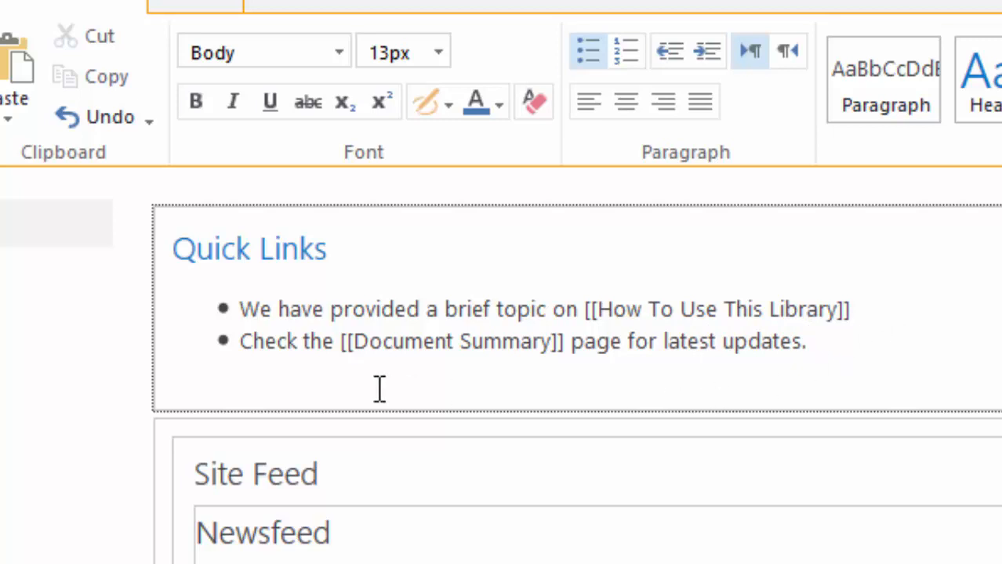
pyautogui.hotkey('ctrl', 's')
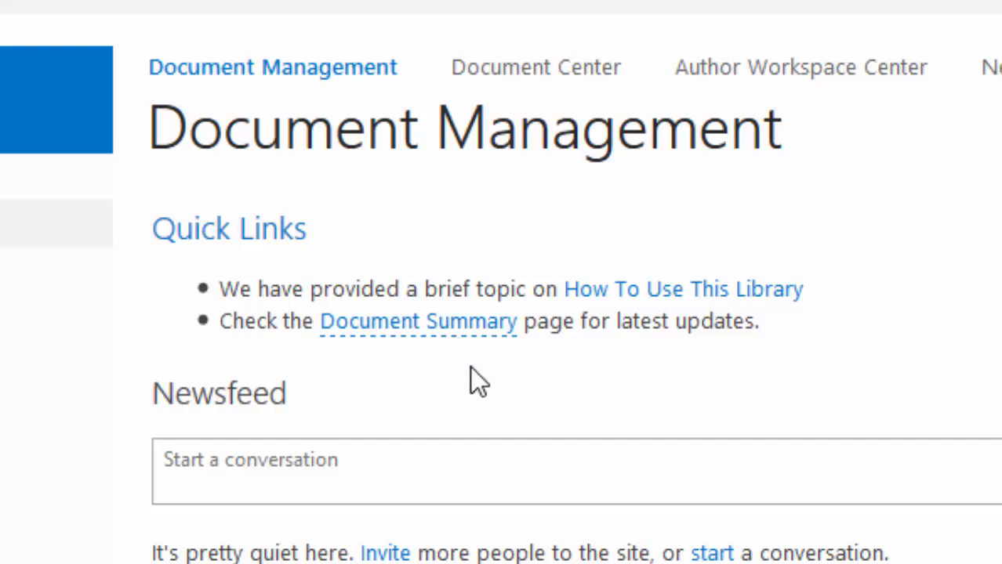
# Create the missing Document Summary page from its Quick Links link, enter [[Home]] as its content and save it
pyautogui.click(438, 328)
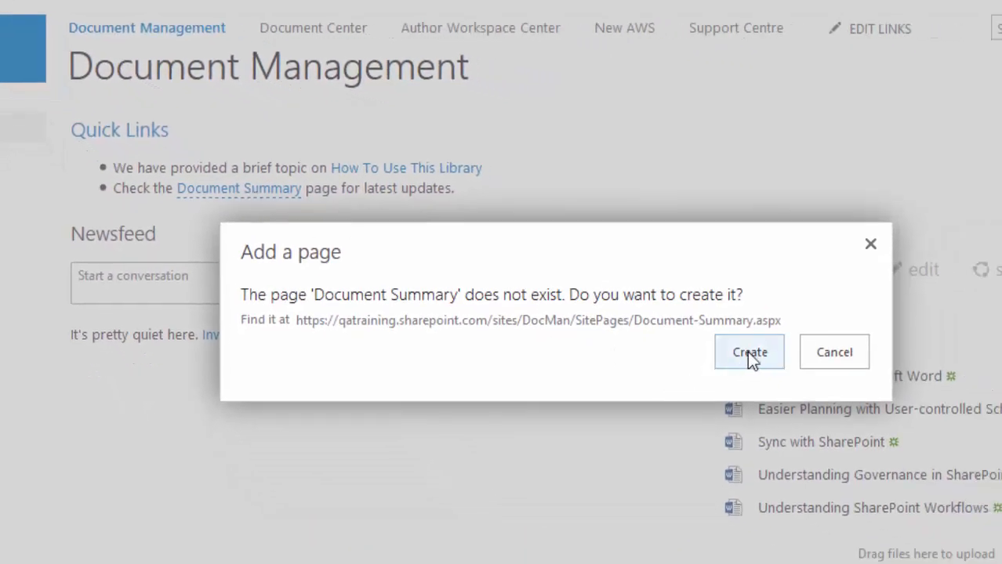
pyautogui.click(747, 351)
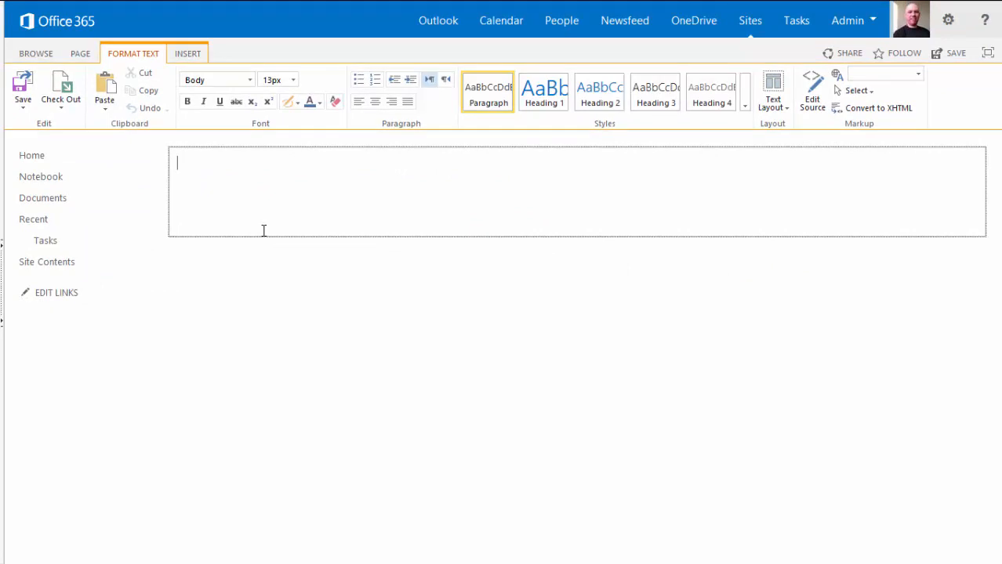
pyautogui.write('[[Home]]')
pyautogui.click(952, 56)
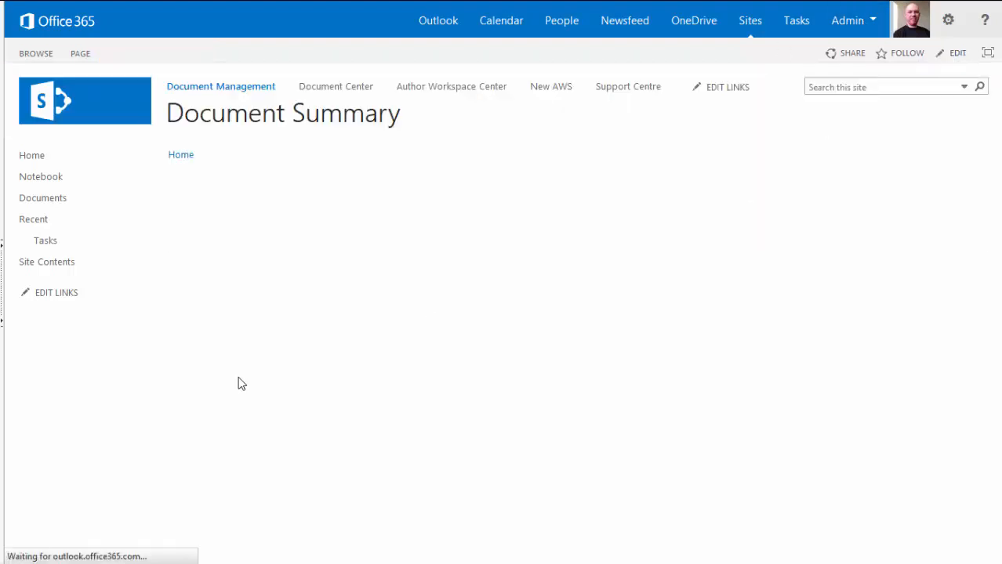
# Test the wiki links between the Document Summary page and the home page in both directions, ending on the home page
pyautogui.click(179, 156)
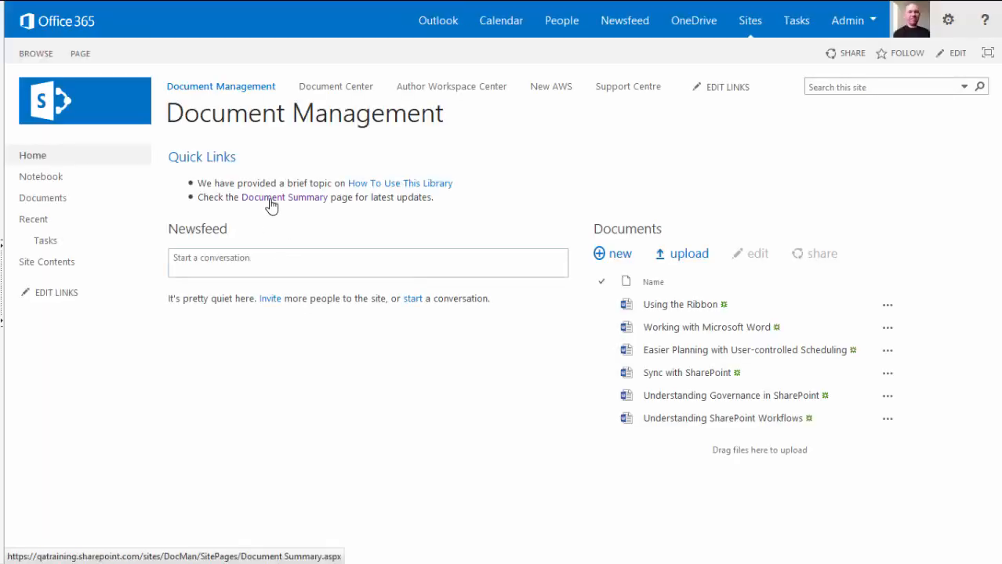
pyautogui.click(270, 206)
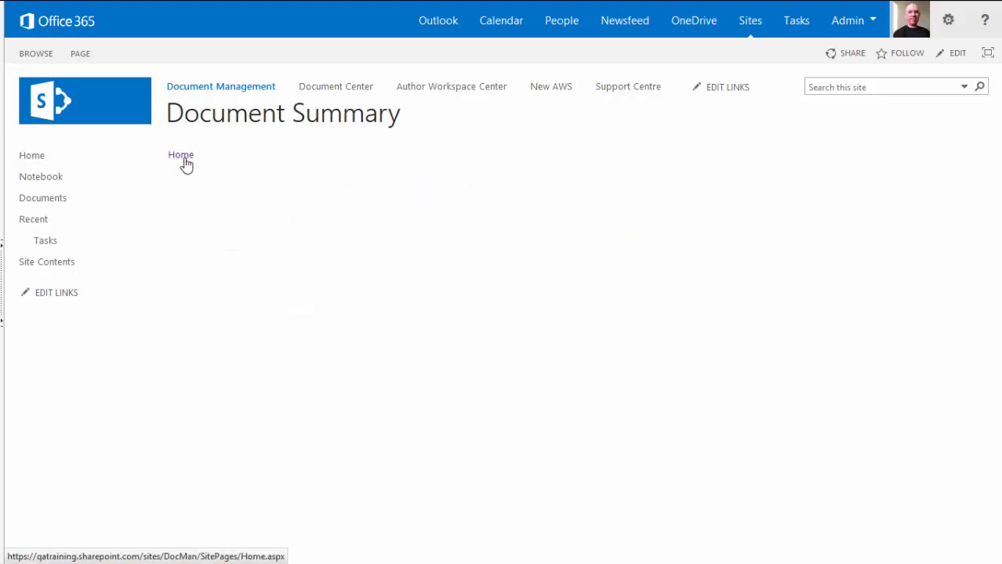
pyautogui.click(182, 157)
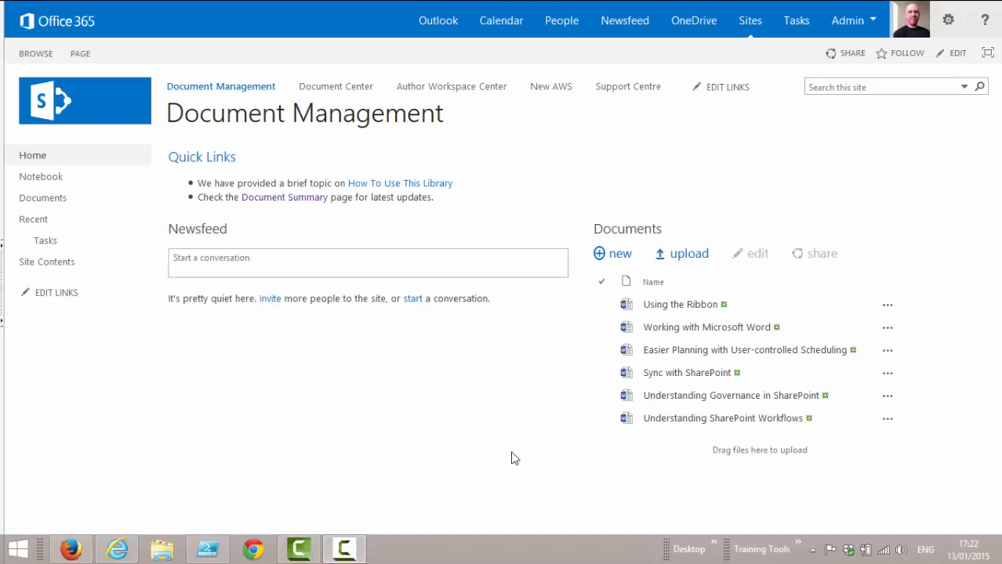
# Open the Document Summary page from the Site Pages library in Site Contents
pyautogui.click(44, 268)
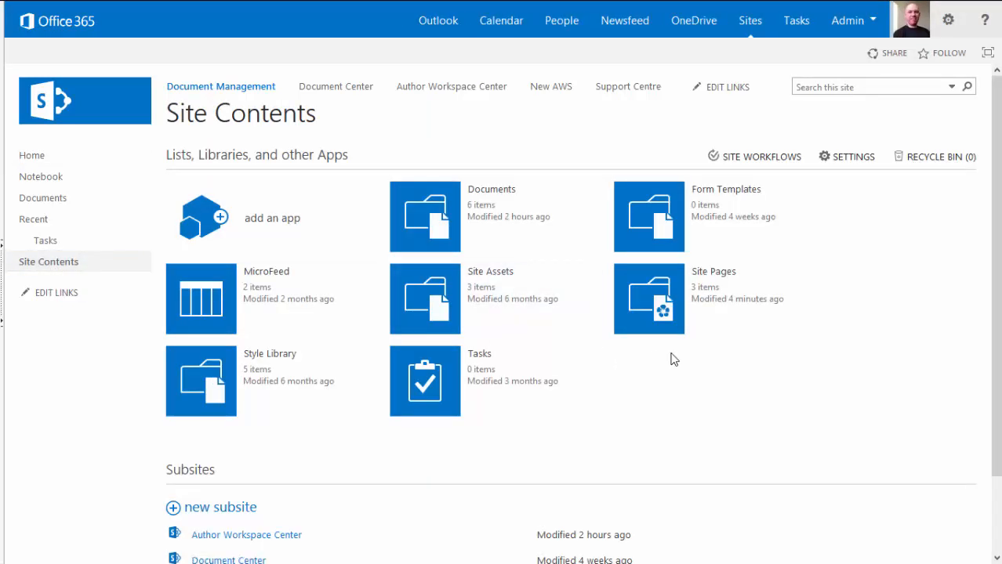
pyautogui.click(663, 301)
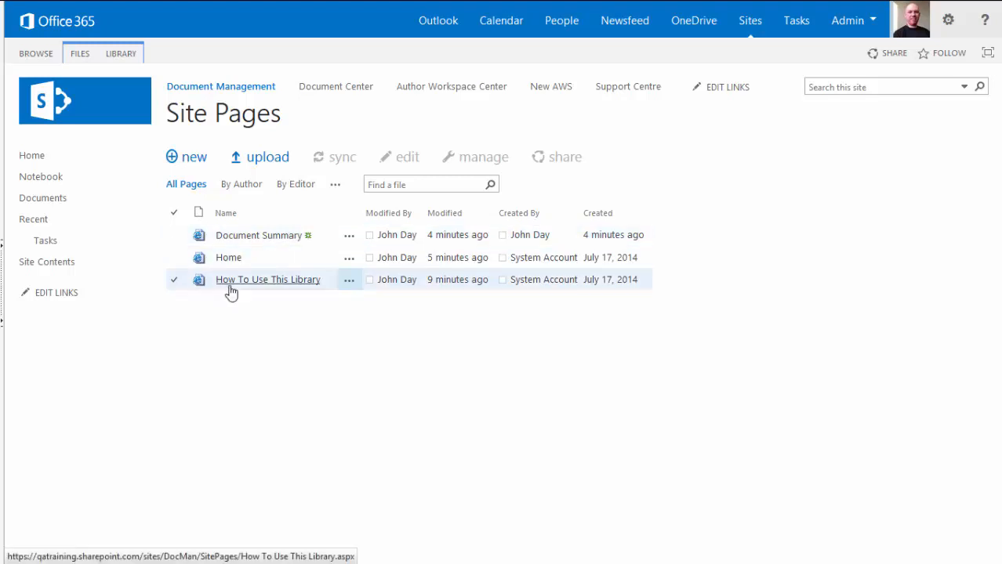
pyautogui.click(270, 238)
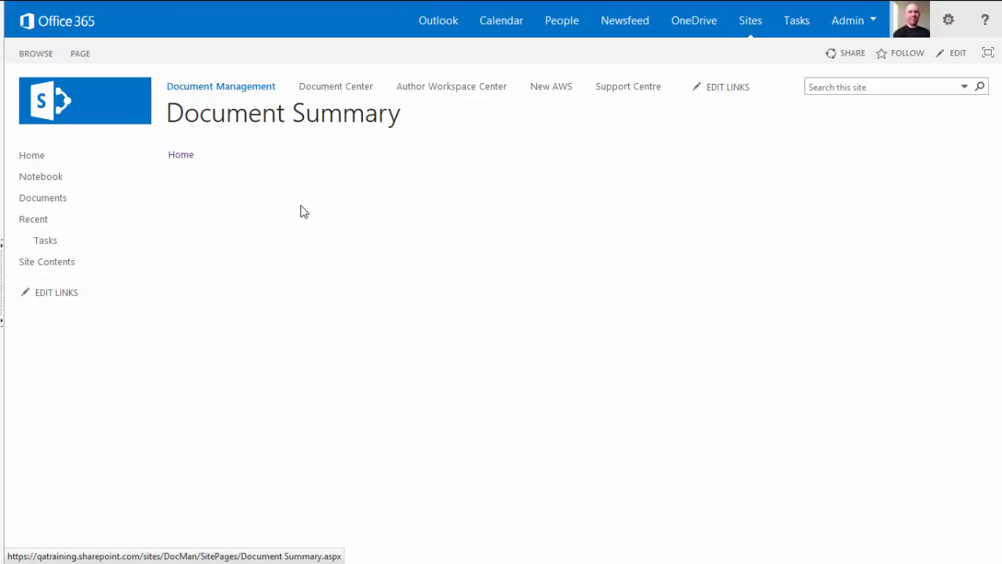
# Delete the Document Summary page from the Site Pages library in Site Contents
pyautogui.press('F11')
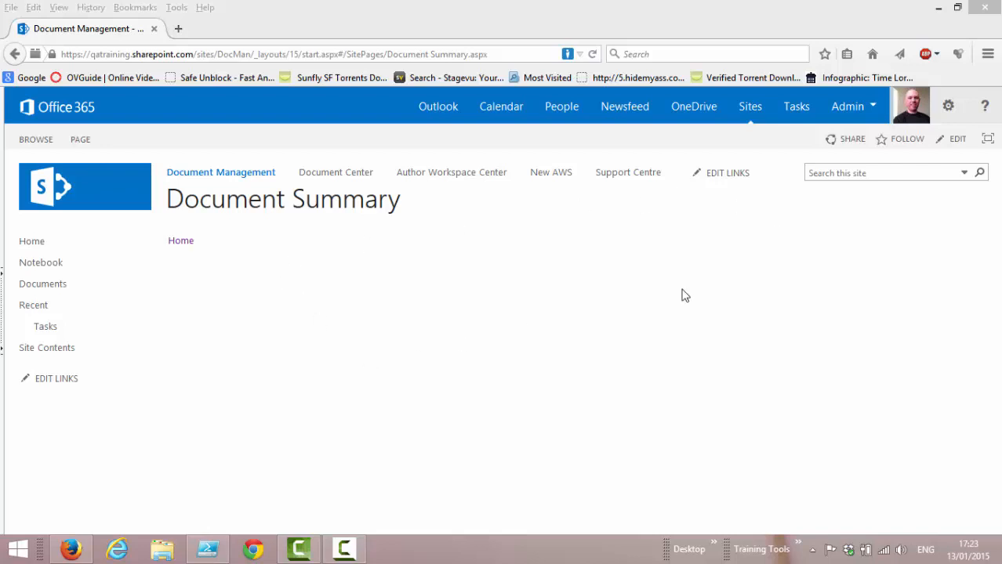
pyautogui.click(48, 355)
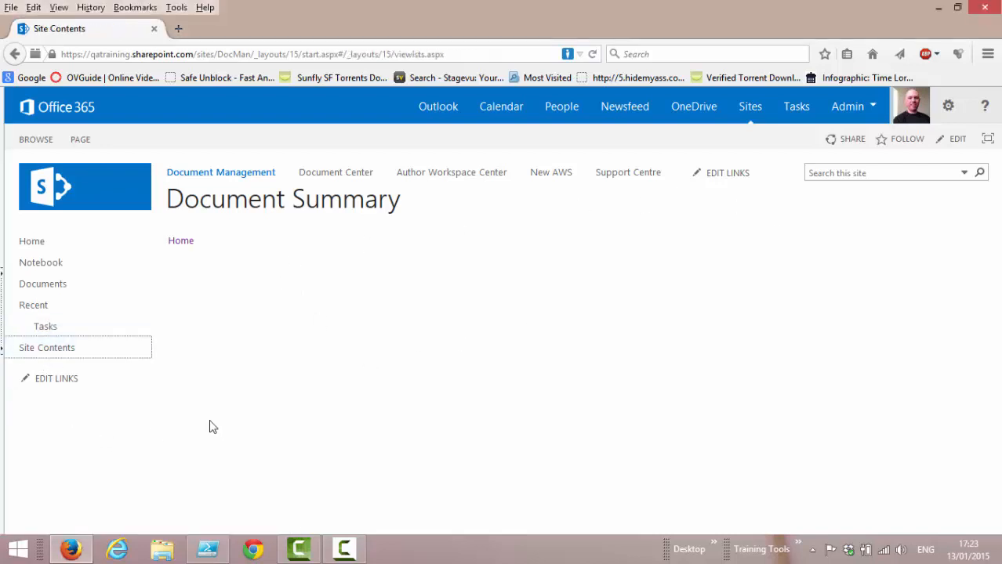
pyautogui.click(667, 380)
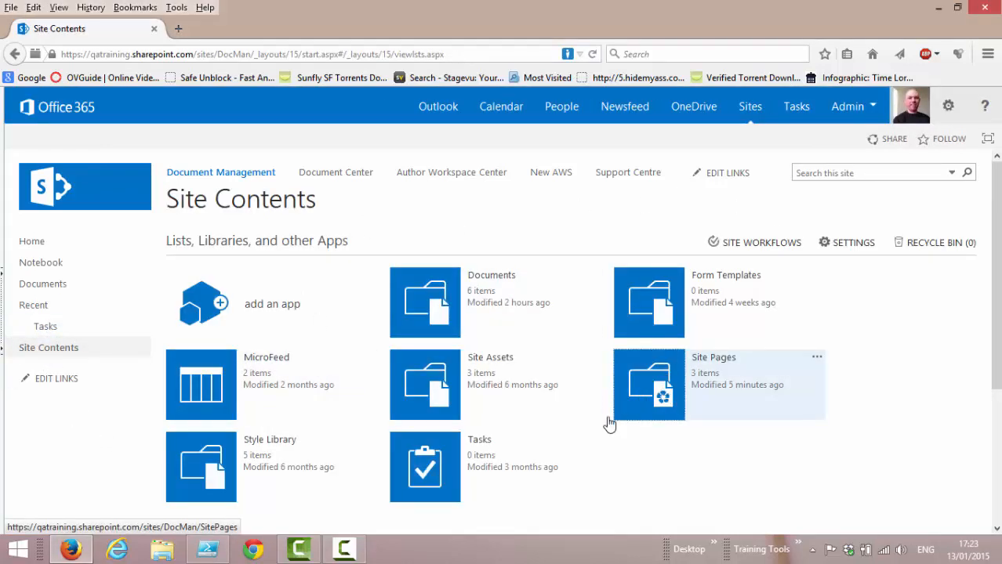
pyautogui.click(349, 325)
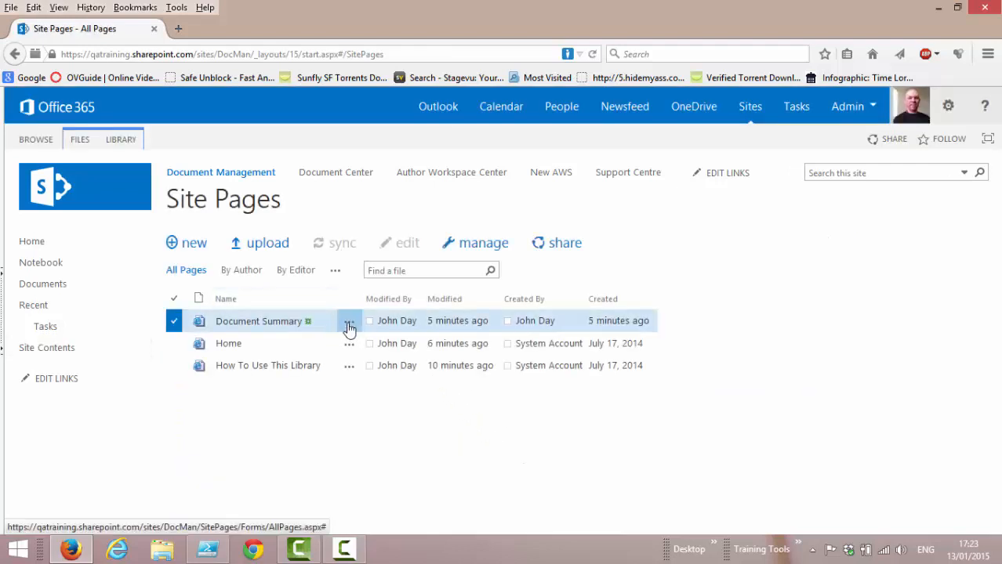
pyautogui.click(479, 367)
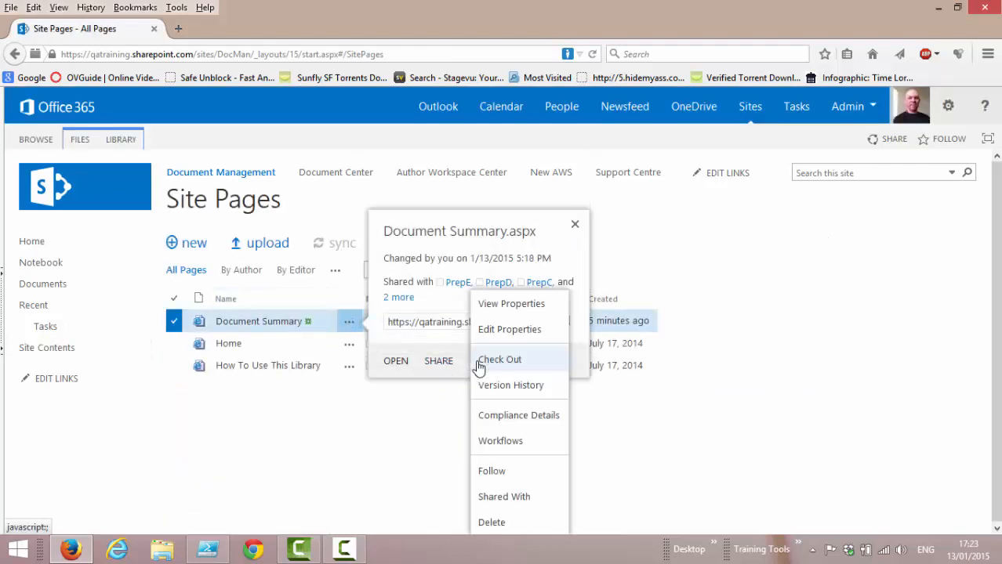
pyautogui.click(487, 521)
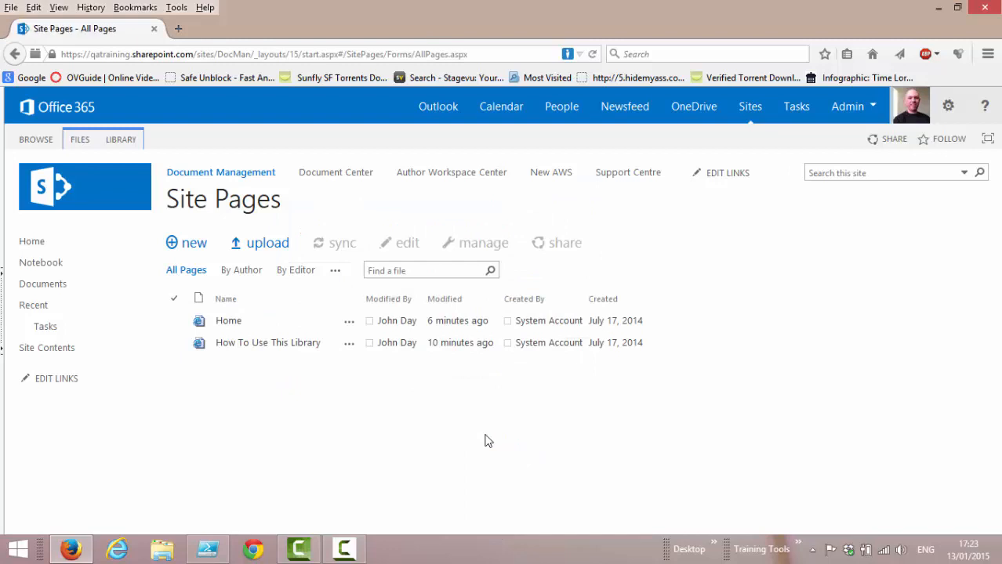
# Rewrite the home page's second Quick Links bullet as "Check the [[DocSum|Document Summary]] page for document updates." and save the page
pyautogui.click(56, 191)
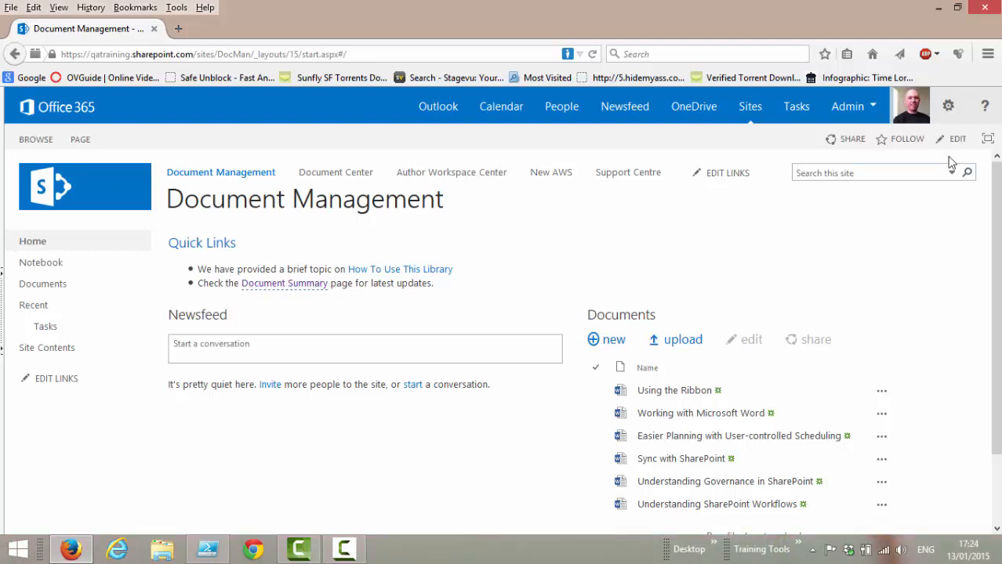
pyautogui.click(960, 139)
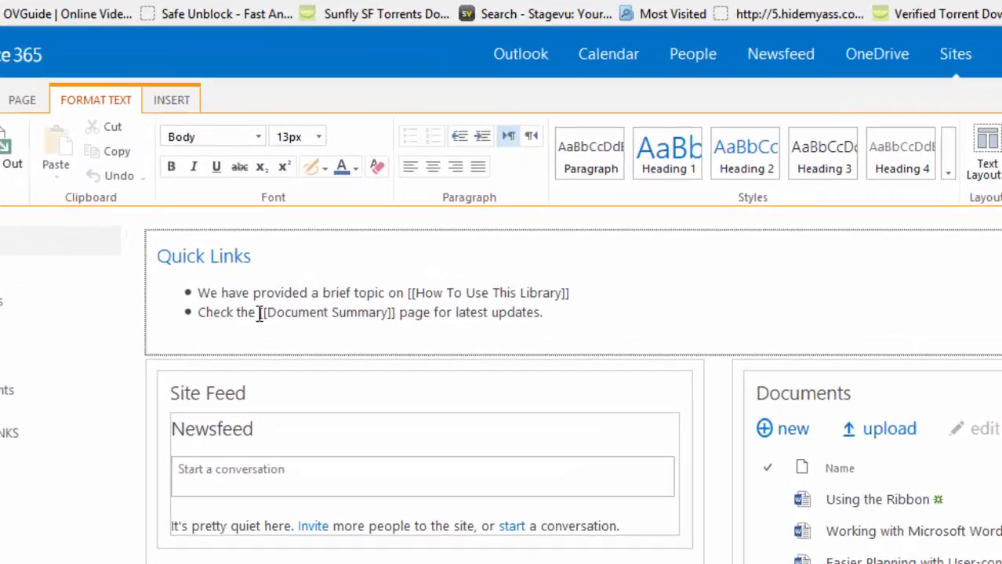
pyautogui.moveTo(261, 313); pyautogui.dragTo(580, 309)
pyautogui.press('Delete')
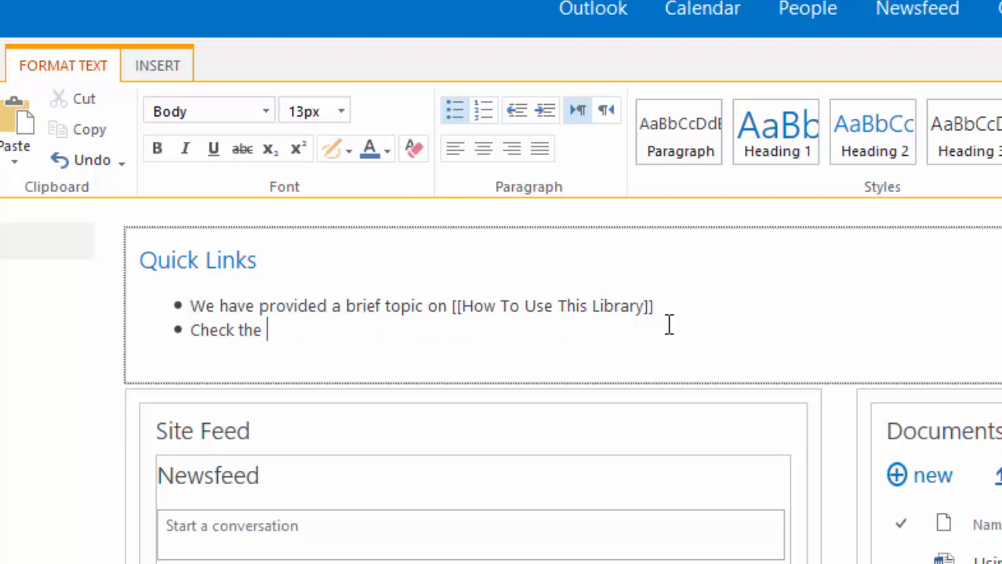
pyautogui.write('[[')
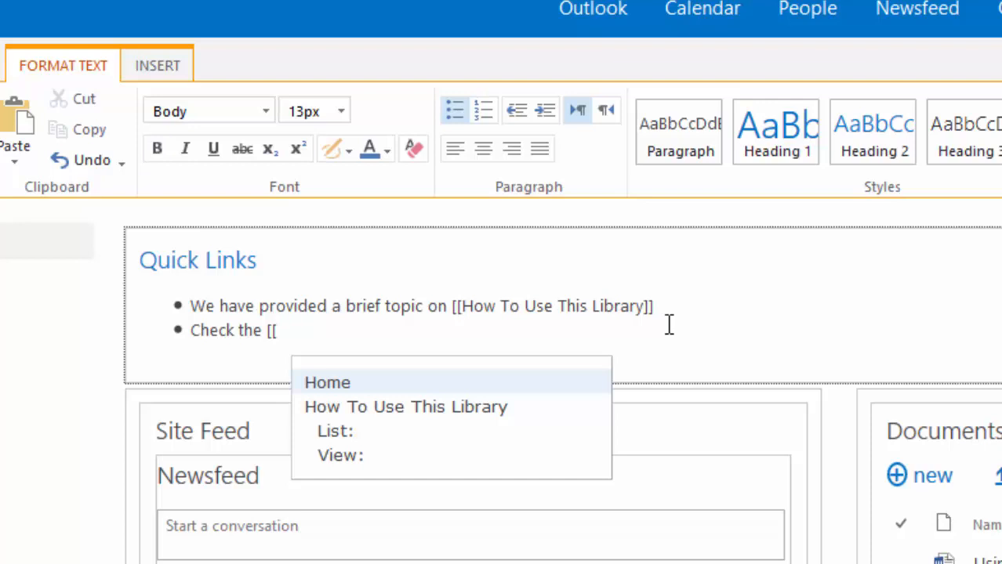
pyautogui.write('DocSum')
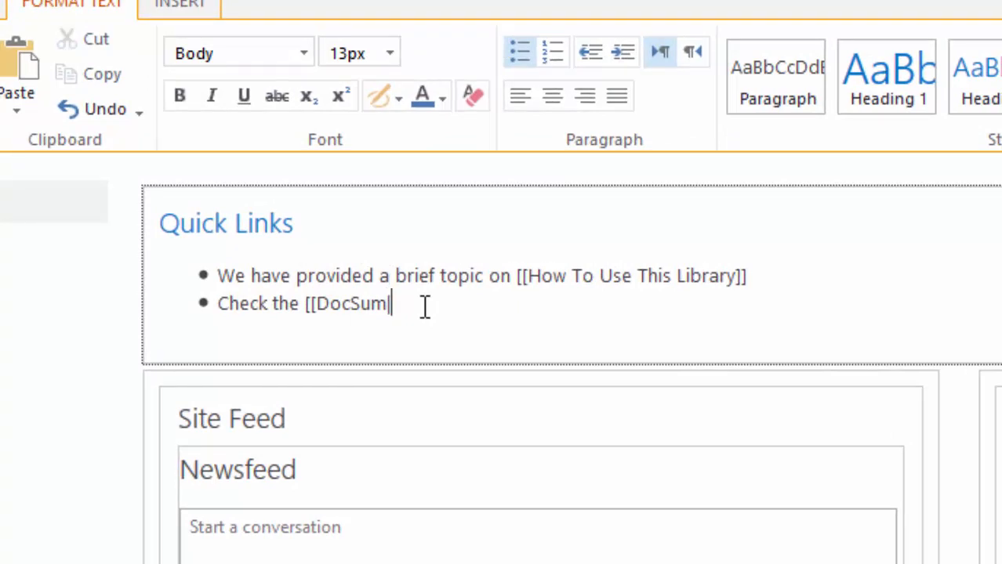
pyautogui.write('|Document')
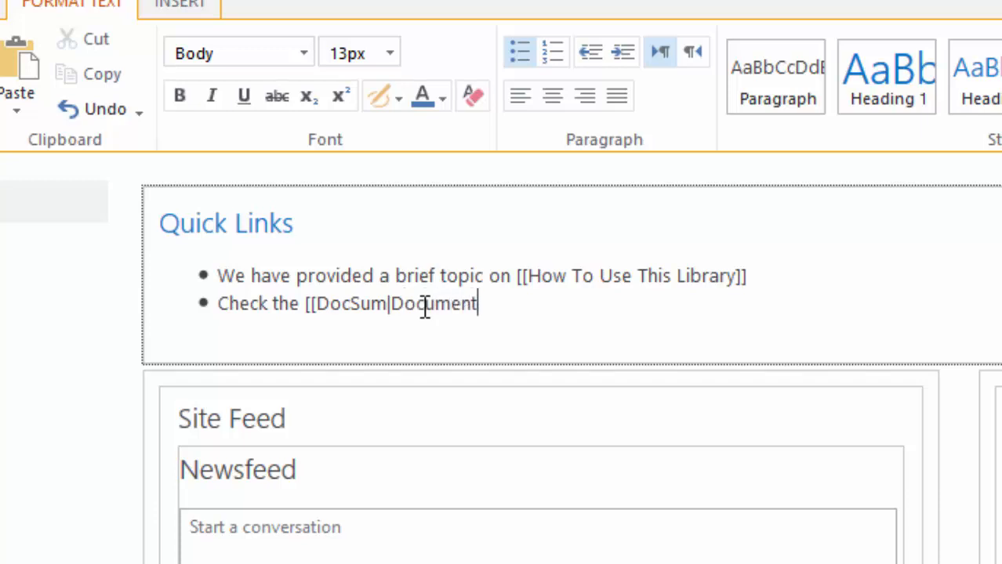
pyautogui.write(' Summary]]')
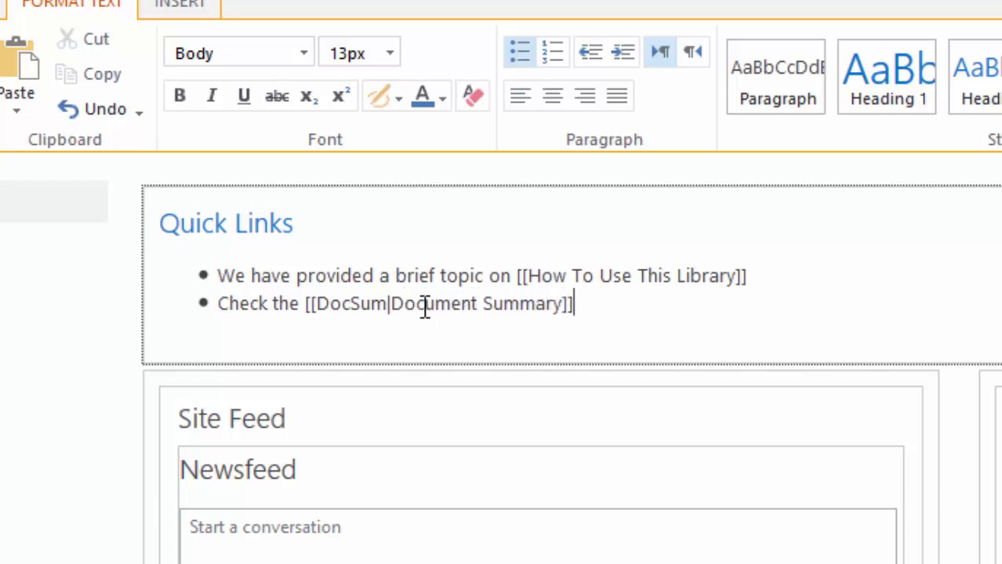
pyautogui.write(' page ')
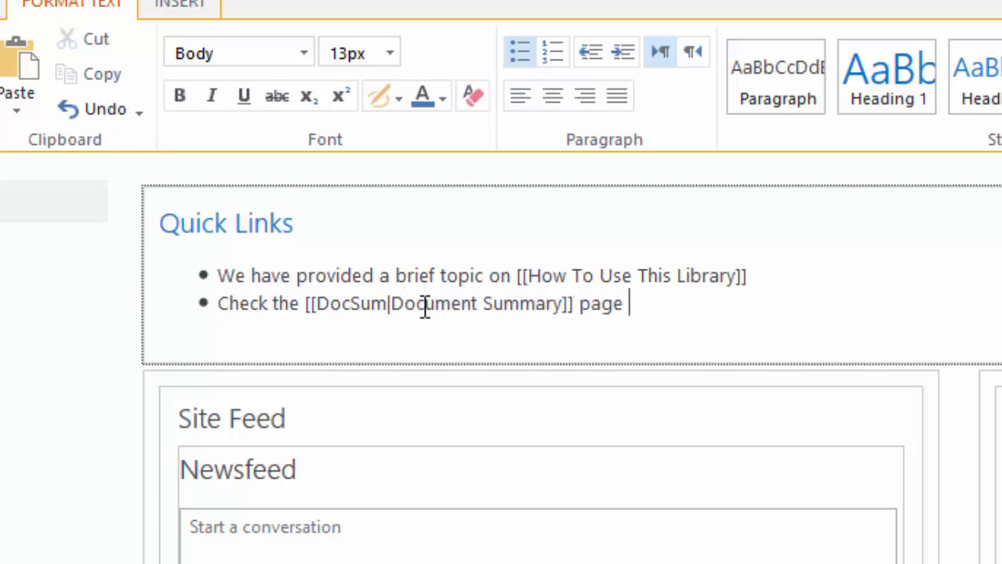
pyautogui.write('for docum')
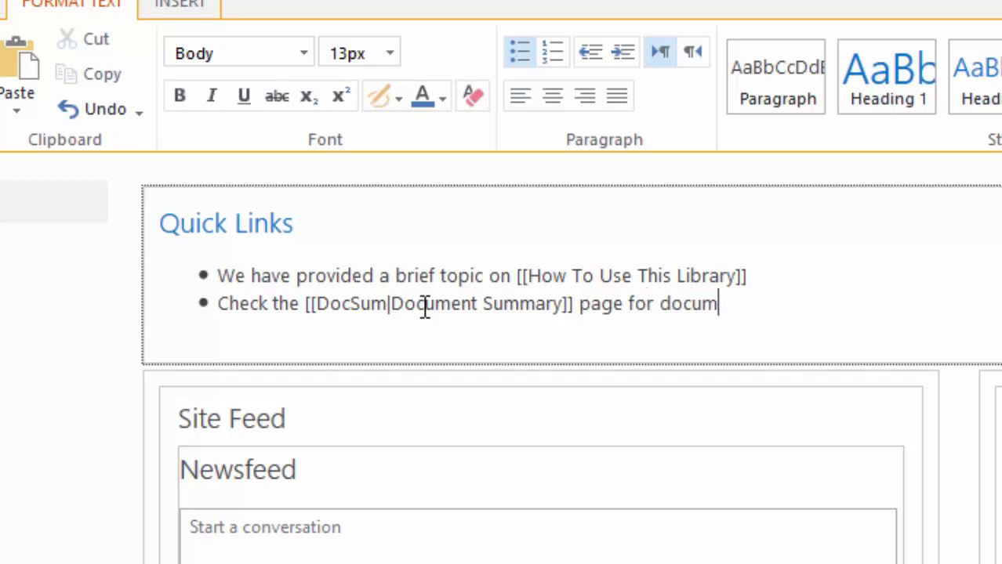
pyautogui.write('ent updates')
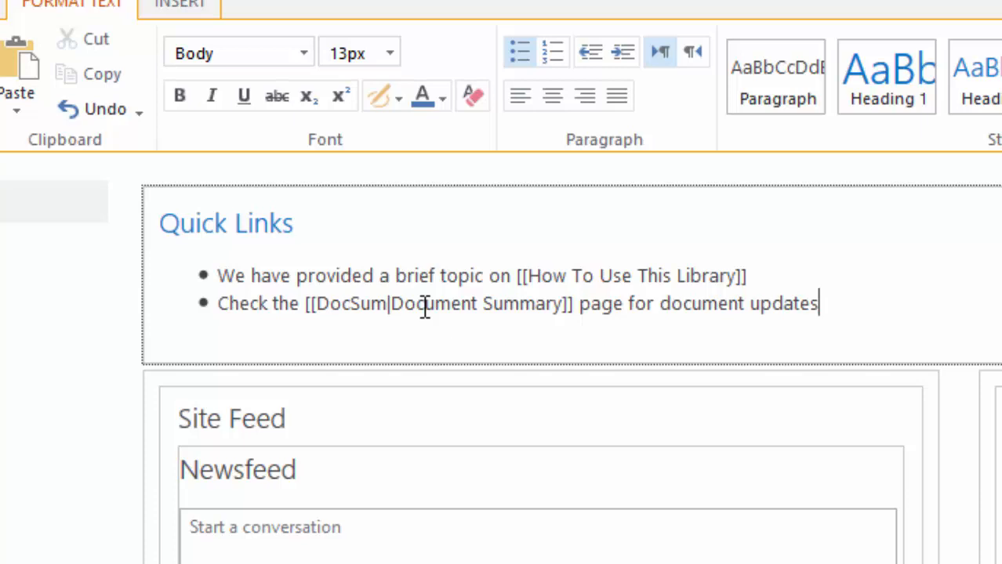
pyautogui.write('.')
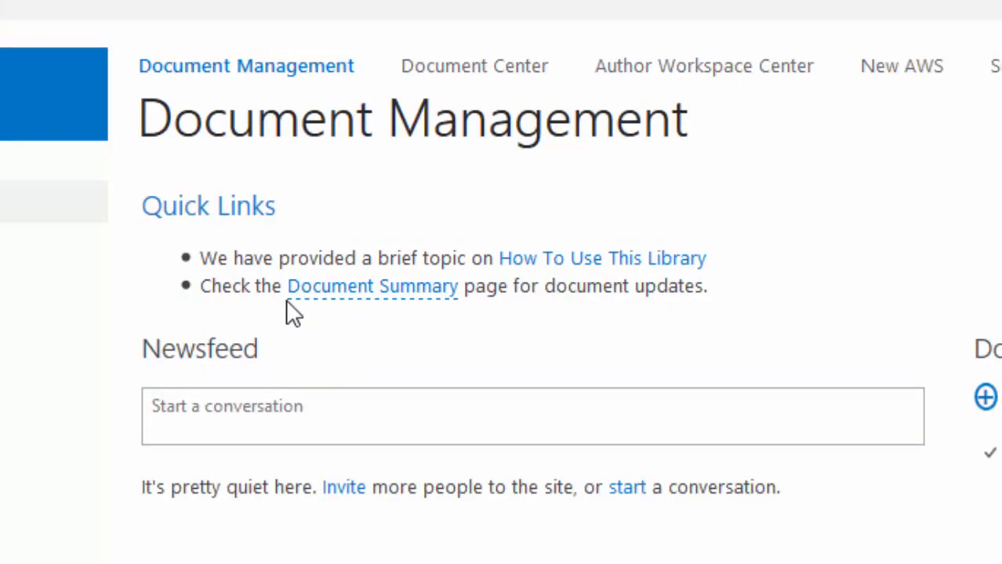
# Create the missing DocSum page from the Document Summary link in Quick Links
pyautogui.click(384, 305)
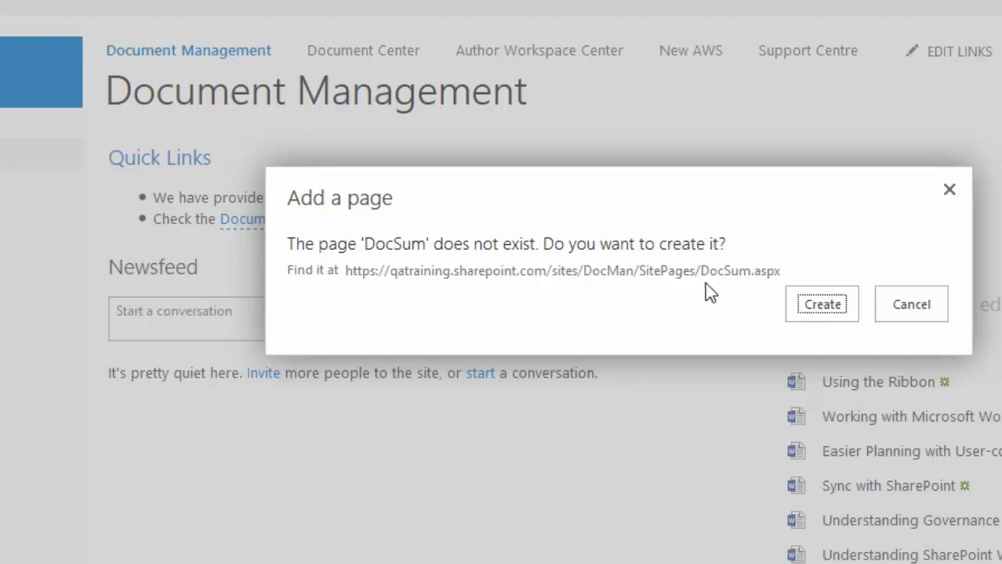
pyautogui.click(822, 307)
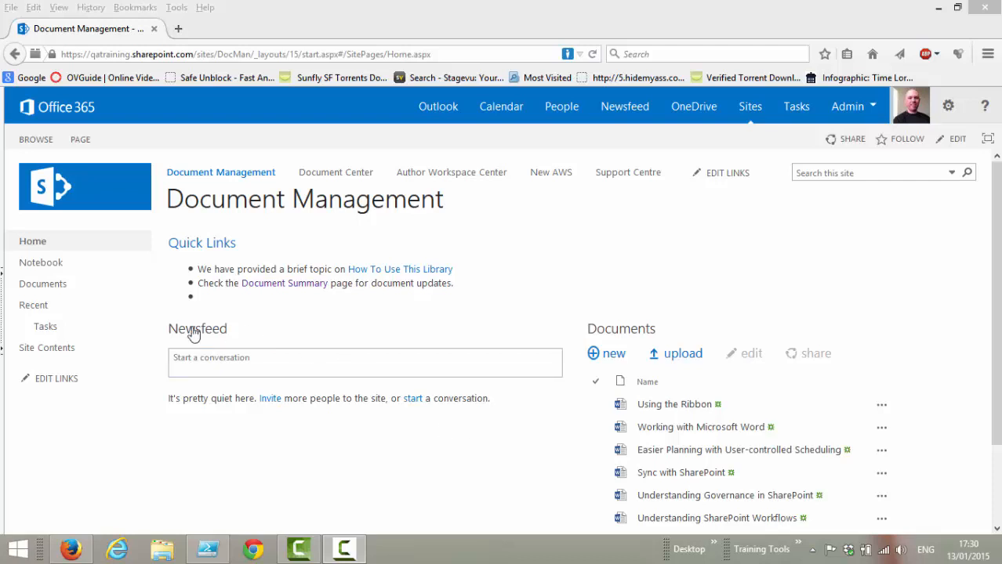
# After viewing the Documents library, fill the home page's third Quick Links bullet with "Learn how to" and a List:Documents wiki link to Sync with SharePoint.docx
pyautogui.click(38, 292)
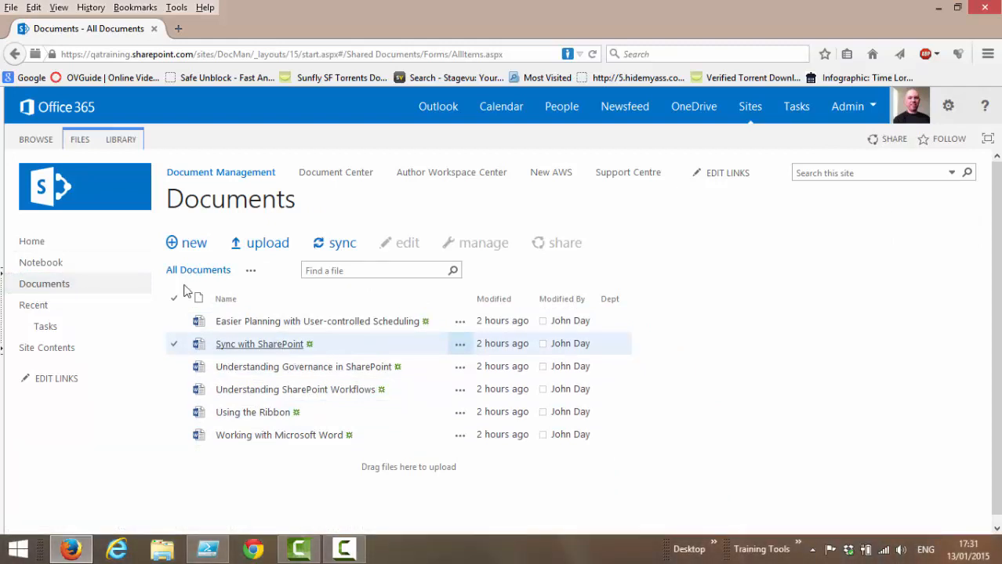
pyautogui.click(84, 196)
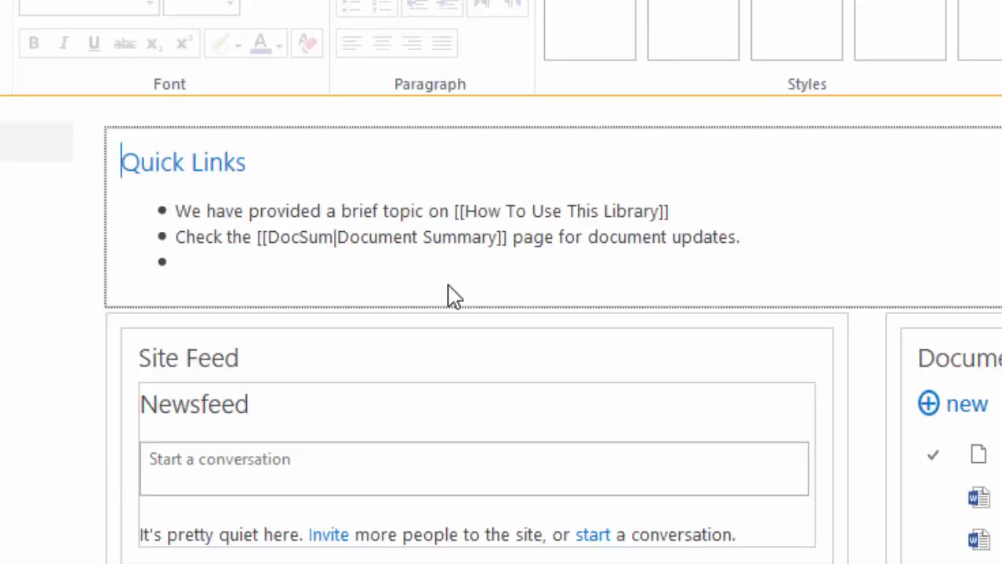
pyautogui.click(221, 260)
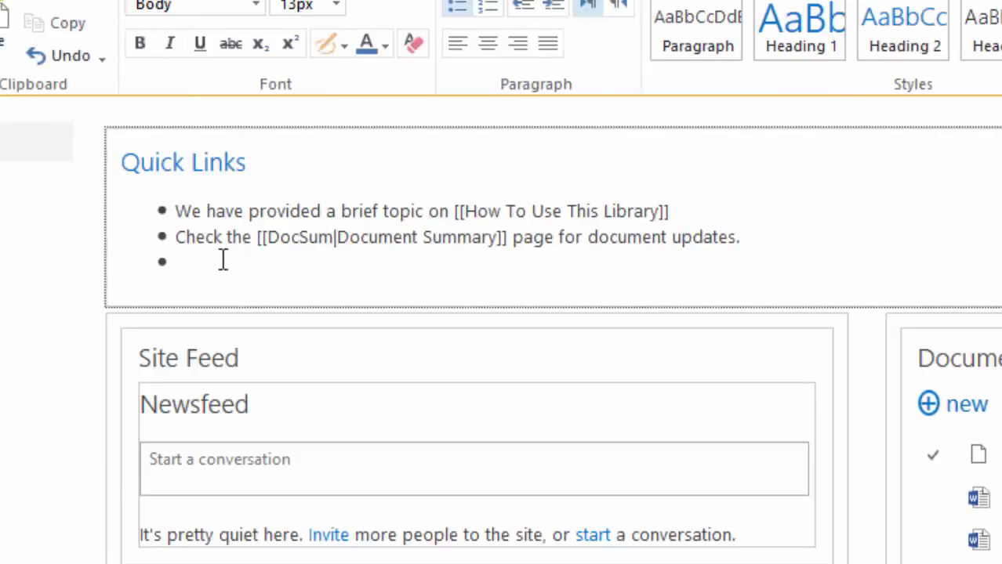
pyautogui.write('Learn t')
pyautogui.press('BackSpace')
pyautogui.write('how to ')
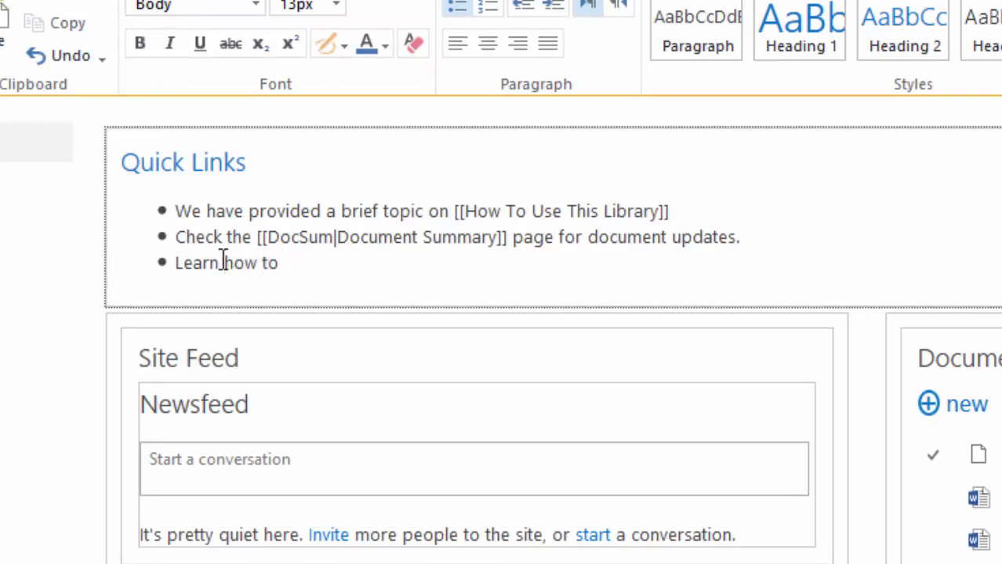
pyautogui.write('[[')
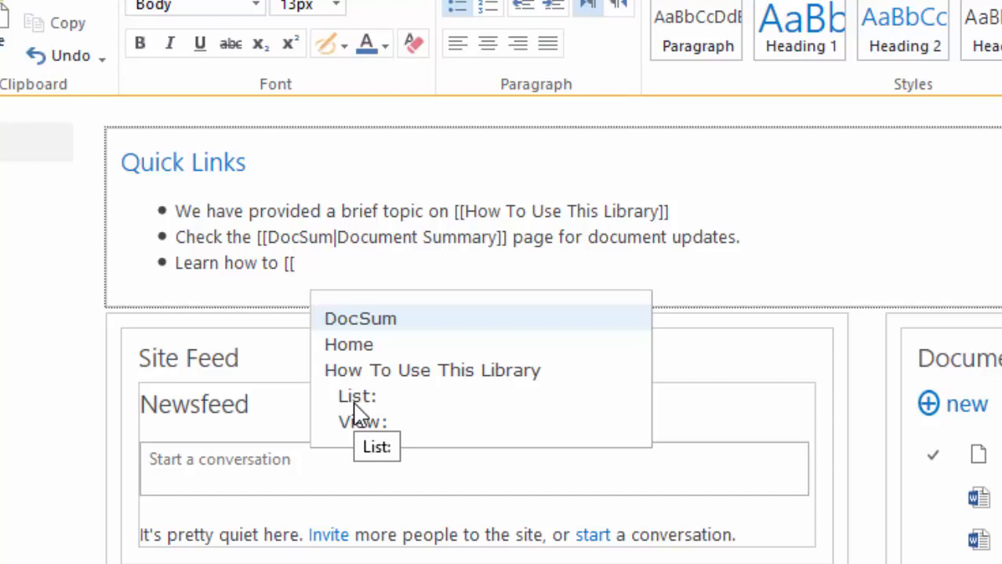
pyautogui.write('L')
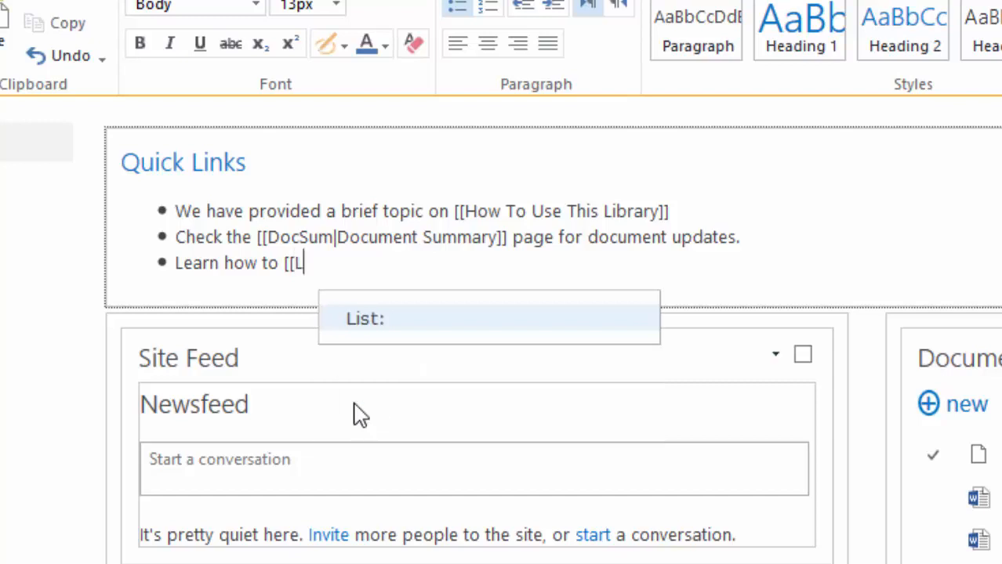
pyautogui.write('ist:')
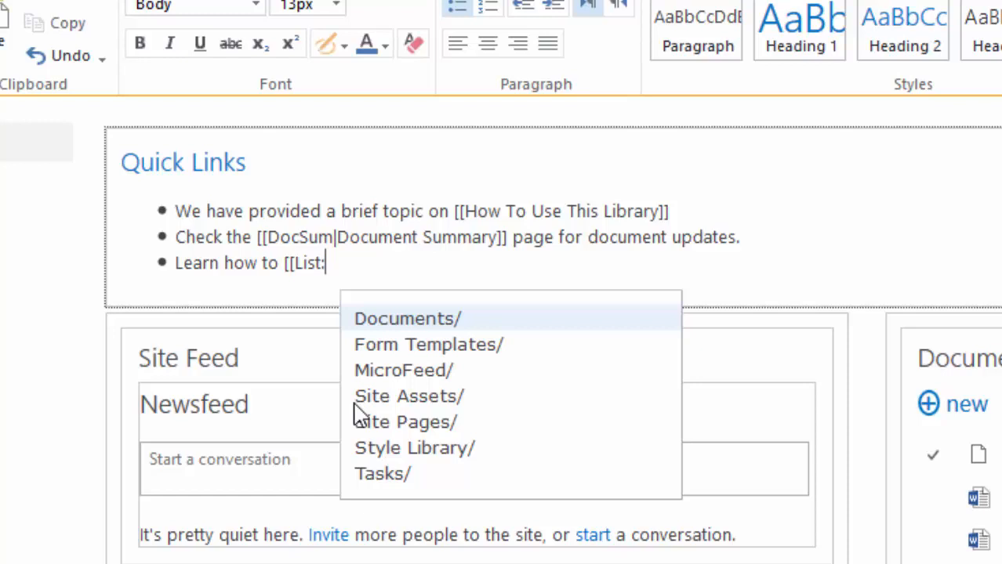
pyautogui.write('Documents')
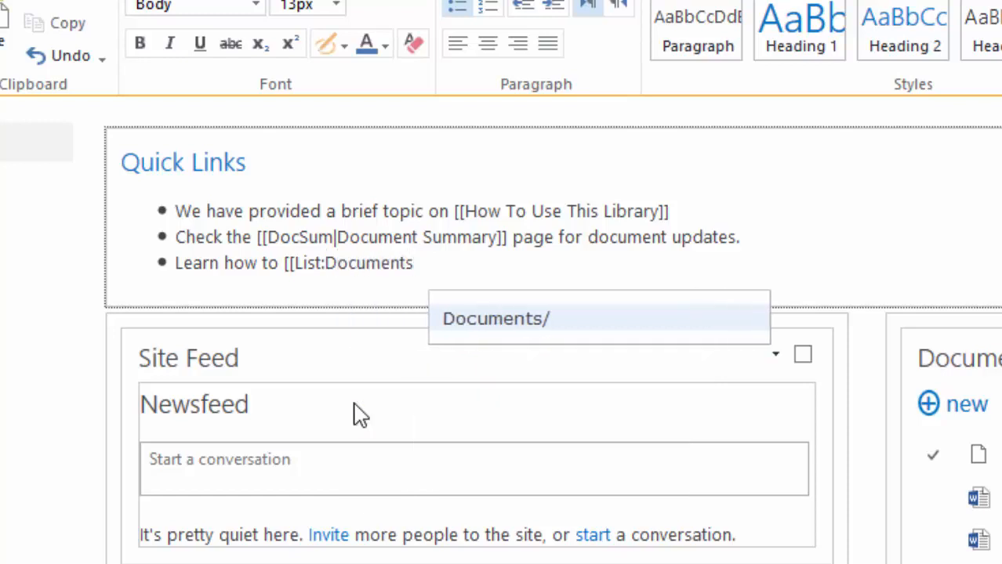
pyautogui.write('/')
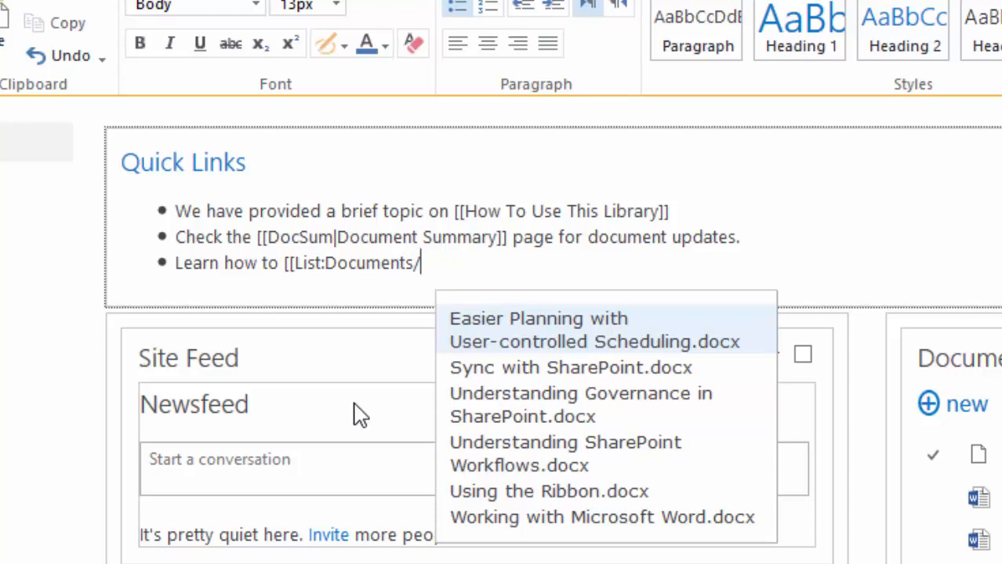
pyautogui.click(508, 376)
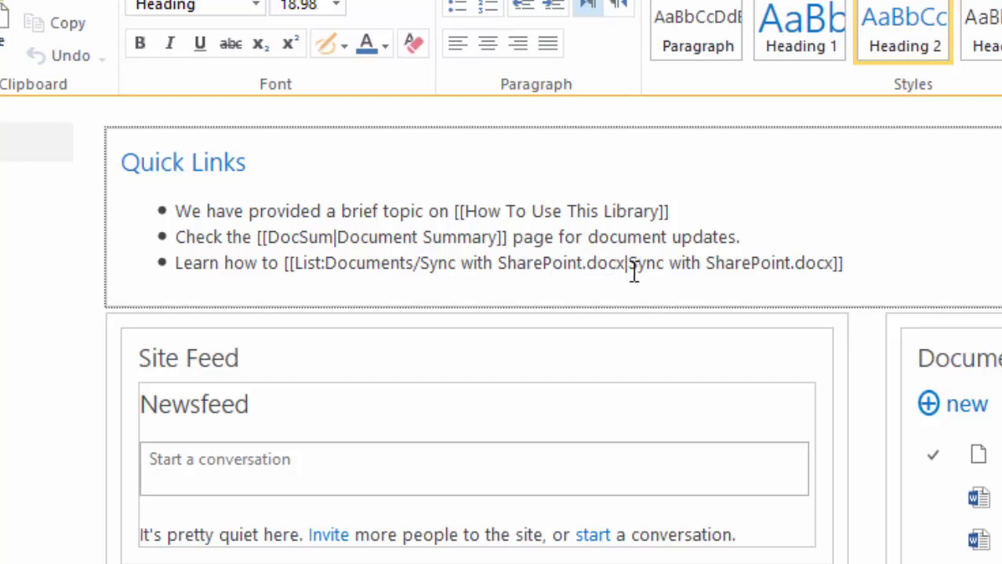
# Remove the .docx extension from the third bullet's link display text so it reads "Sync with SharePoint"
pyautogui.click(832, 263)
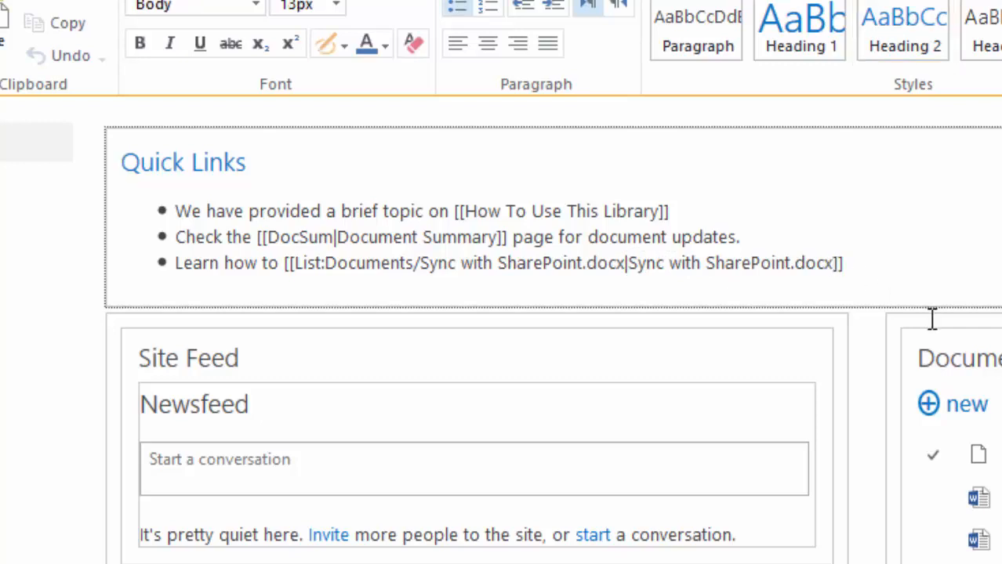
pyautogui.press('BackSpace')
pyautogui.press('BackSpace')
pyautogui.press('BackSpace')
pyautogui.press('BackSpace')
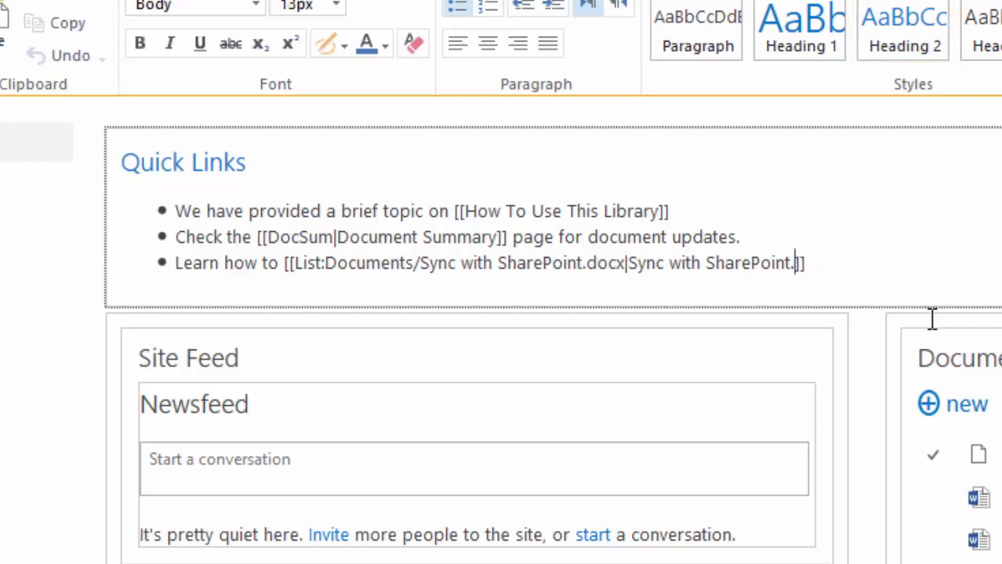
pyautogui.press('BackSpace')
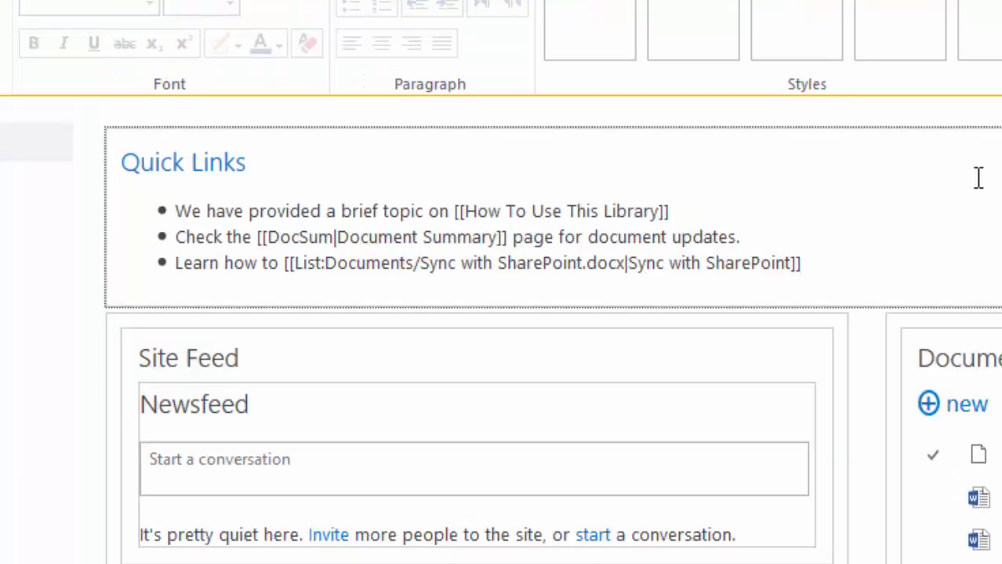
# Add a fourth bullet below the Sync with SharePoint line in Quick Links and start a "[[List:Documents/" wiki link in it
pyautogui.click(854, 262)
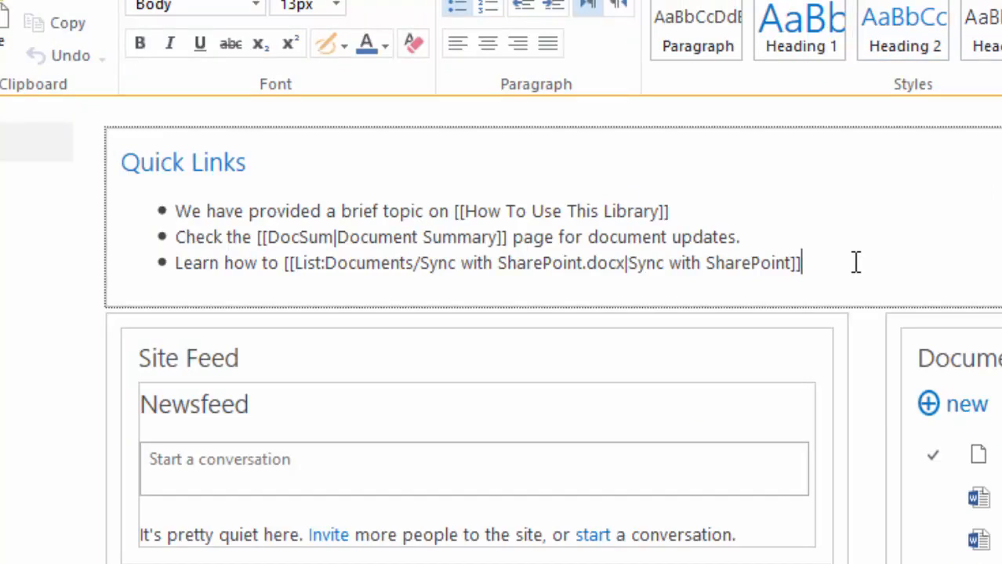
pyautogui.press('Return')
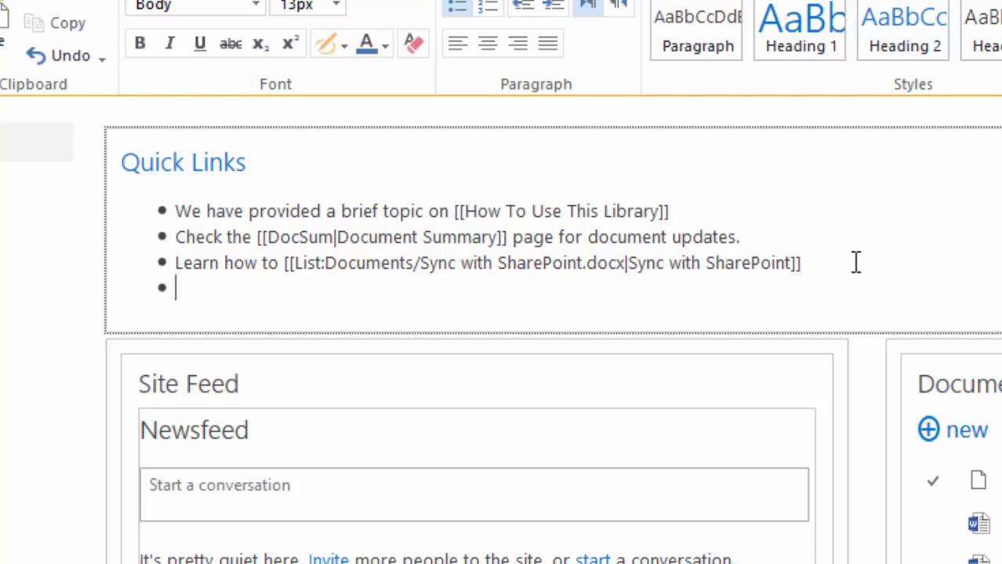
pyautogui.write('[[')
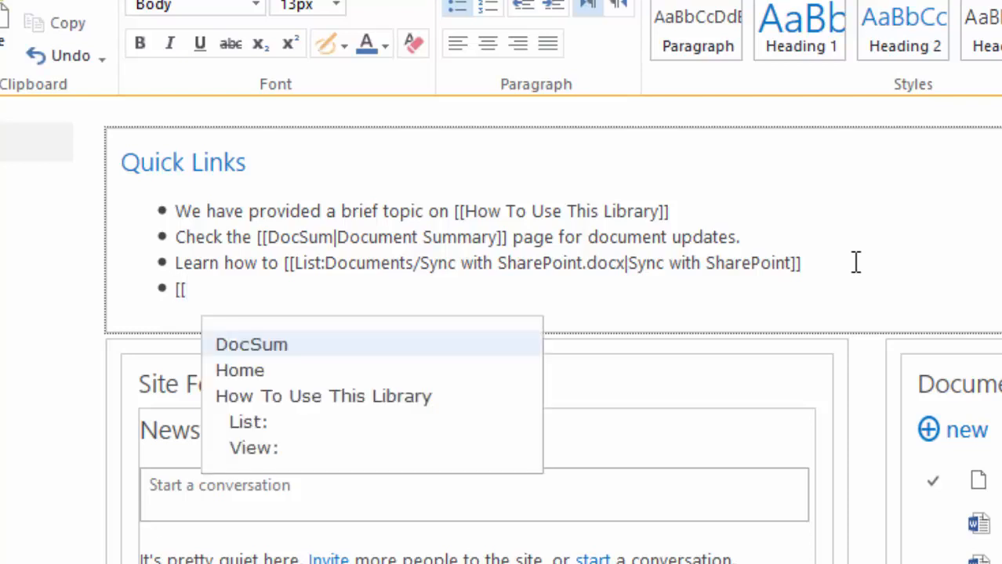
pyautogui.write('List:')
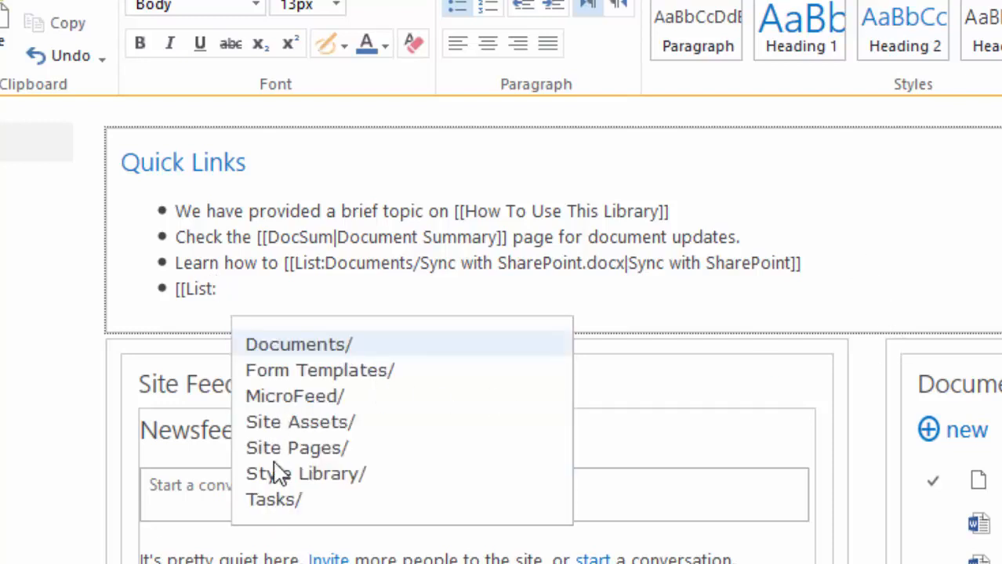
pyautogui.click(306, 351)
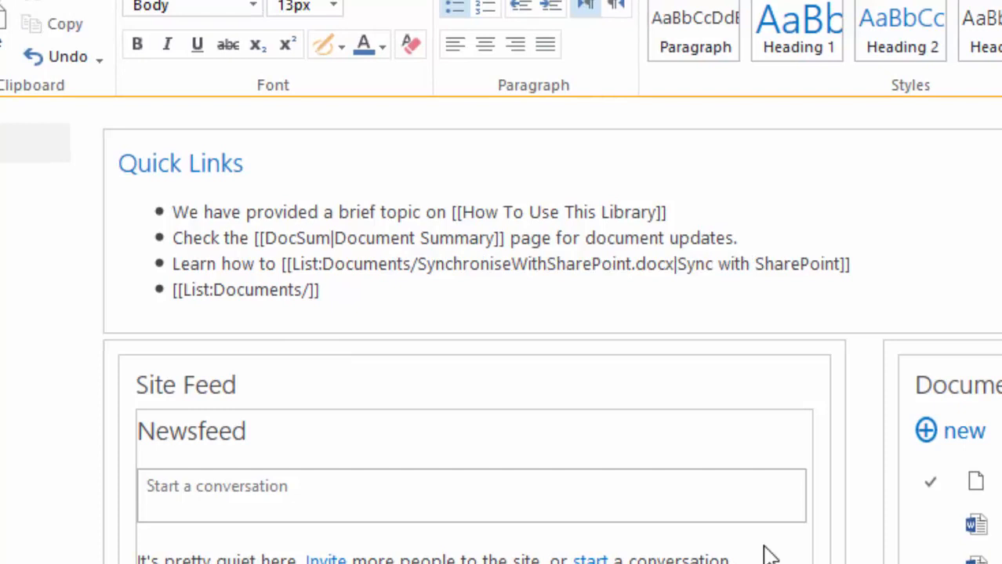
# Try to bring back the link suggestions in the fourth bullet by cutting its text back to "[[List:" and re-entering "Documents/"
pyautogui.click(345, 294)
pyautogui.press('BackSpace')
pyautogui.press('BackSpace')
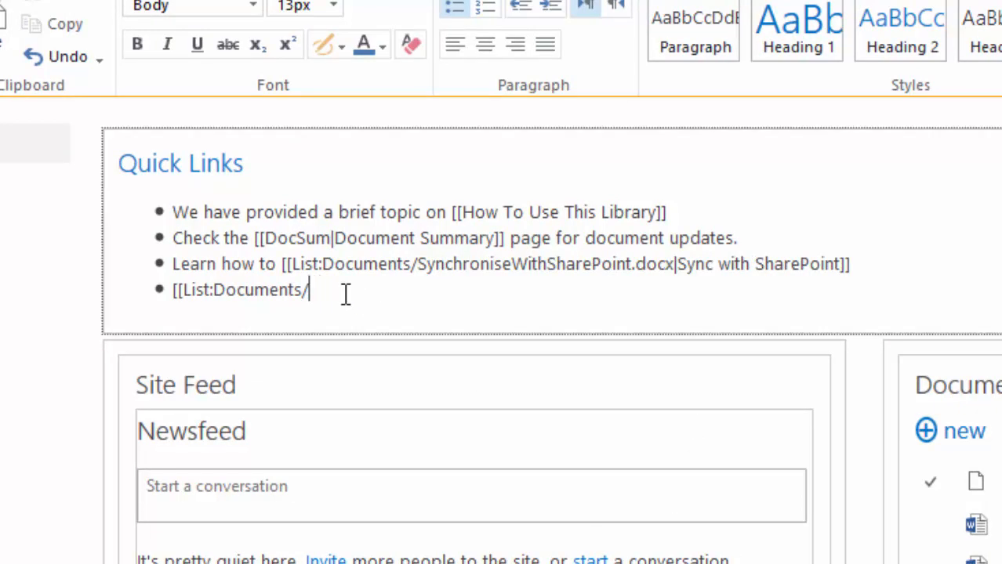
pyautogui.press('BackSpace')
pyautogui.write('/')
pyautogui.press('BackSpace')
pyautogui.press('BackSpace')
pyautogui.press('BackSpace')
pyautogui.press('BackSpace')
pyautogui.press('BackSpace')
pyautogui.press('BackSpace')
pyautogui.press('BackSpace')
pyautogui.press('BackSpace')
pyautogui.press('BackSpace')
pyautogui.press('BackSpace')
pyautogui.press('BackSpace')
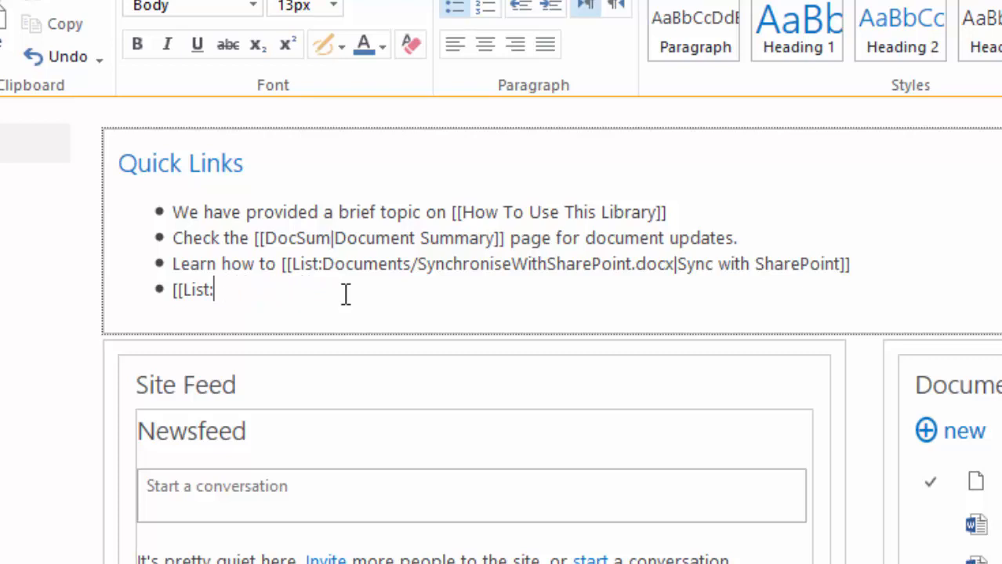
pyautogui.write(':Documents')
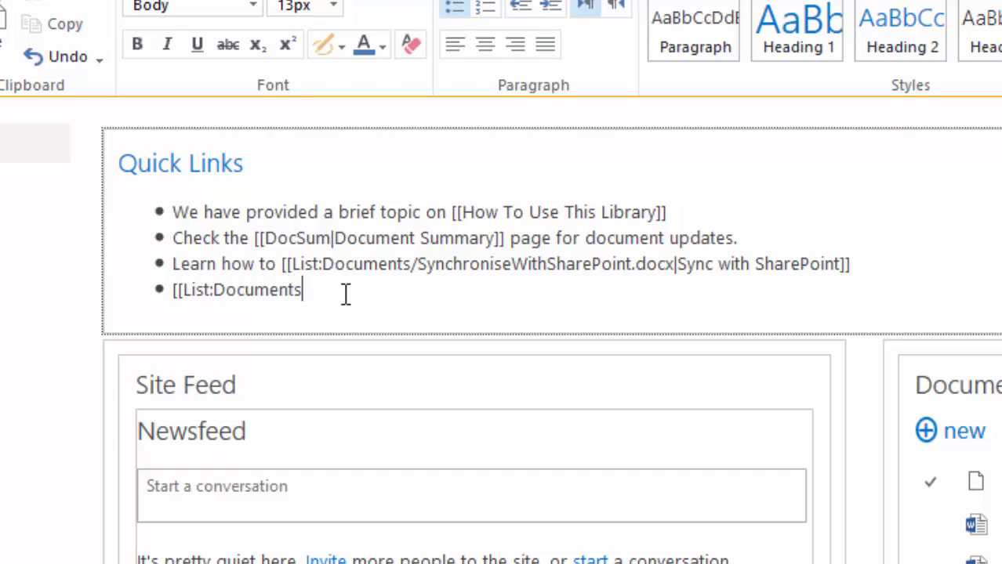
pyautogui.write('/')
# Delete the fourth bullet's link text, start a fresh "[[" wiki link to view the suggestions, and remove the brackets again
pyautogui.press('BackSpace')
pyautogui.press('BackSpace')
pyautogui.press('BackSpace')
pyautogui.press('BackSpace')
pyautogui.press('BackSpace')
pyautogui.press('BackSpace')
pyautogui.press('BackSpace')
pyautogui.press('BackSpace')
pyautogui.press('BackSpace')
pyautogui.press('BackSpace')
pyautogui.press('BackSpace')
pyautogui.press('BackSpace')
pyautogui.press('BackSpace')
pyautogui.press('BackSpace')
pyautogui.press('BackSpace')
pyautogui.press('BackSpace')
pyautogui.press('BackSpace')
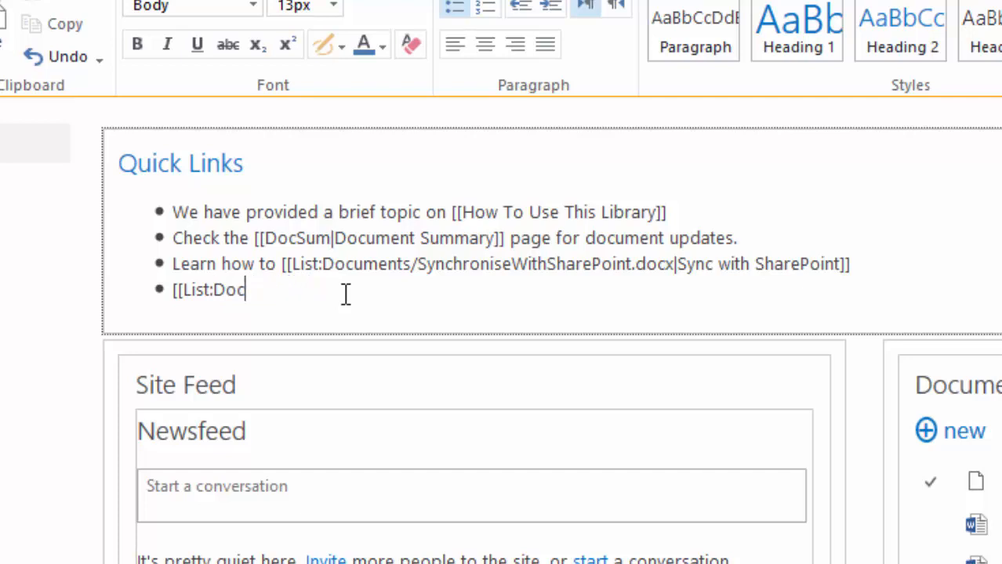
pyautogui.write('[[')
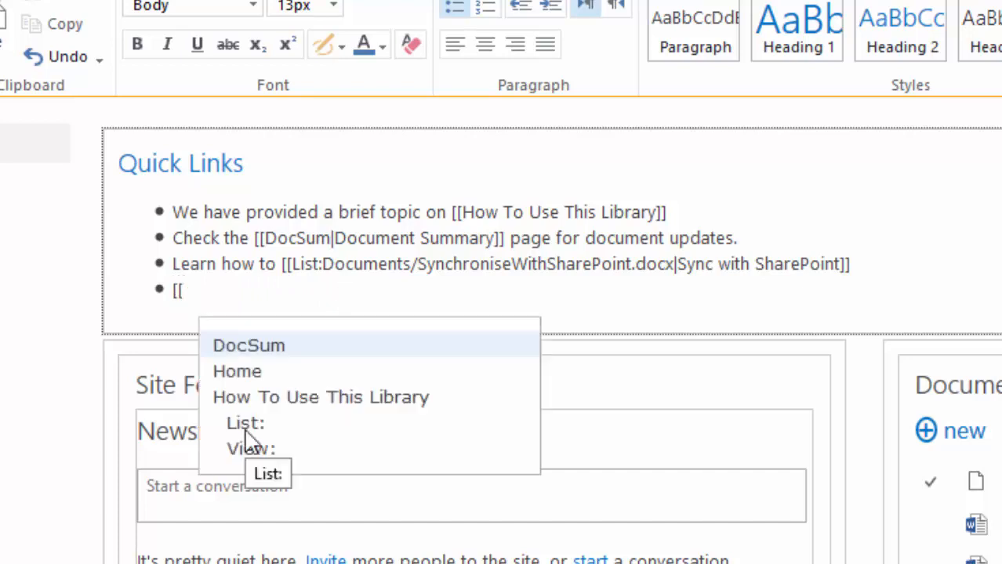
pyautogui.press('BackSpace')
pyautogui.press('BackSpace')
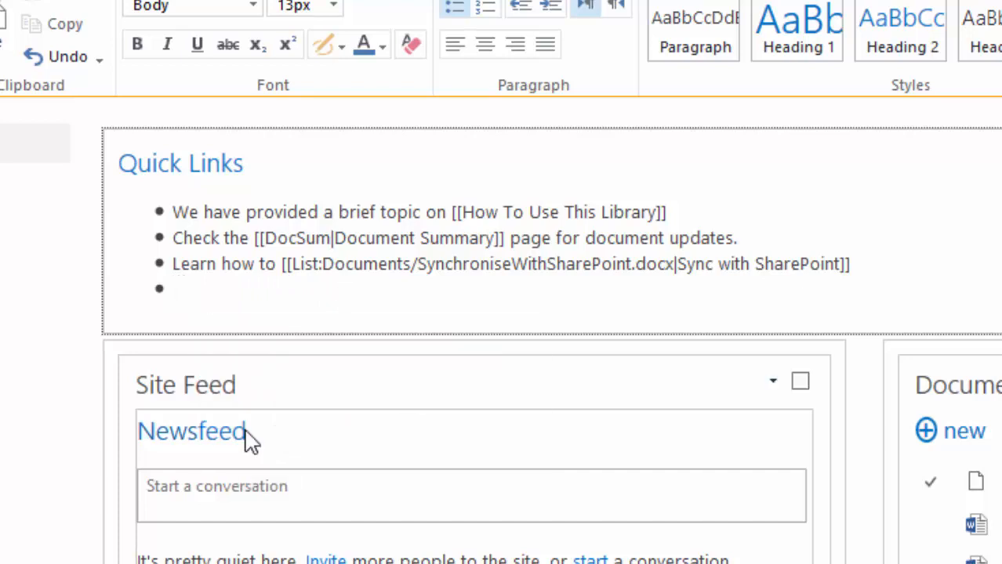
# Put filler text in the fourth bullet and try starting a "[[" wiki link in the middle of it, before "dfdj"
pyautogui.write('fdgkjdgjdgjldjkgl dfdj gdg dfgsd')
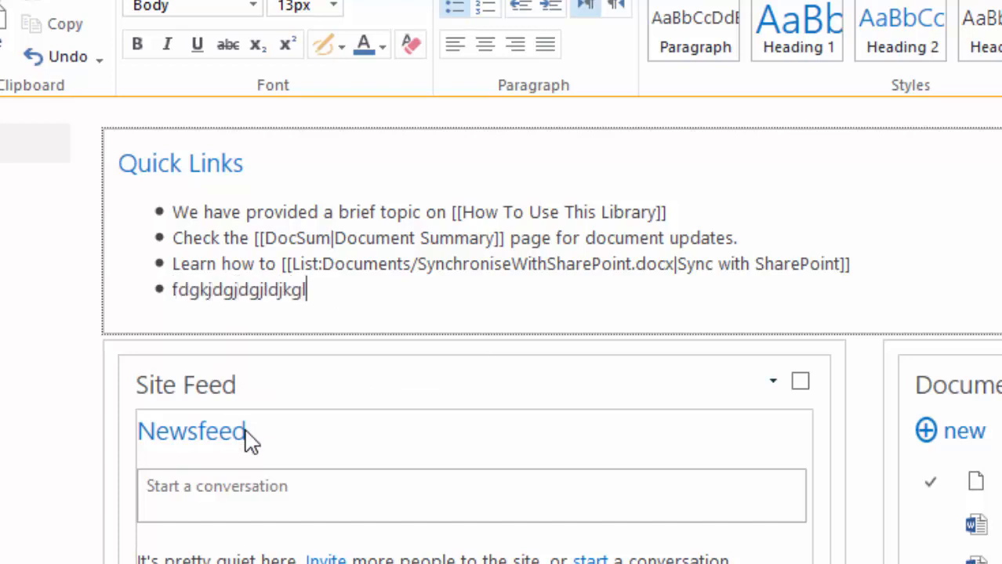
pyautogui.hotkey('ctrl', 'Left')
pyautogui.hotkey('ctrl', 'Left')
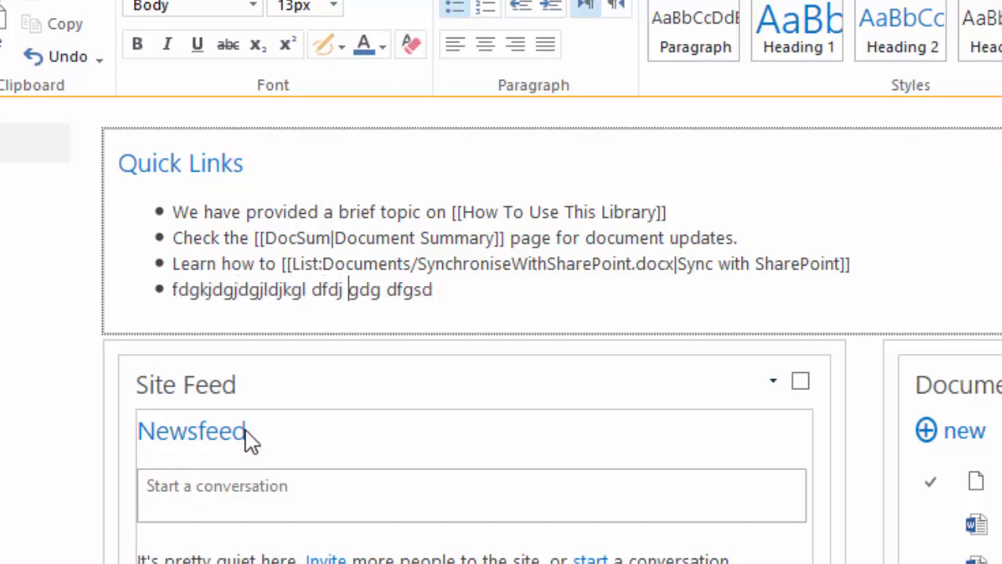
pyautogui.hotkey('ctrl', 'Left')
pyautogui.write('[')
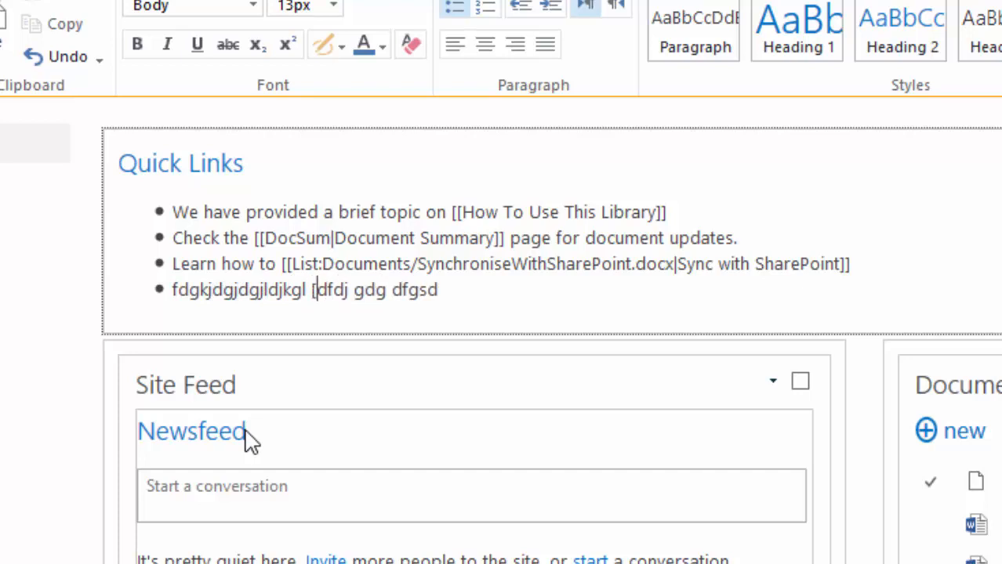
pyautogui.write('[')
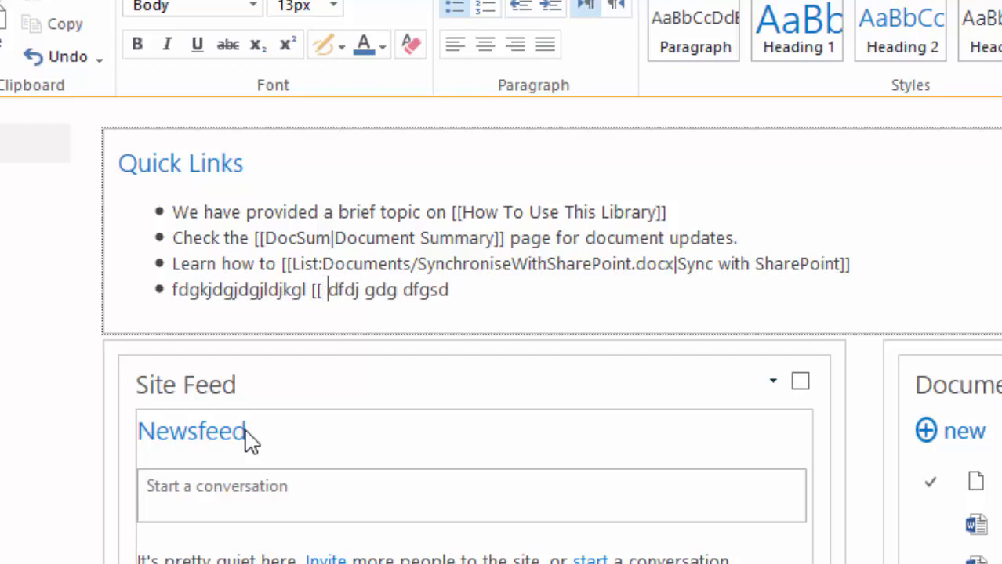
pyautogui.press('BackSpace')
pyautogui.press('BackSpace')
pyautogui.press('BackSpace')
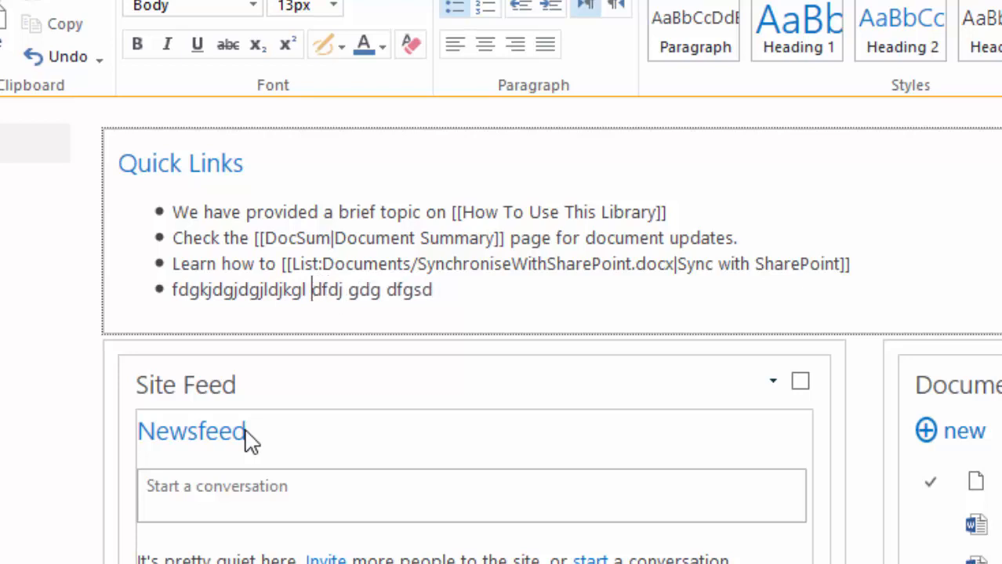
pyautogui.write('[[')
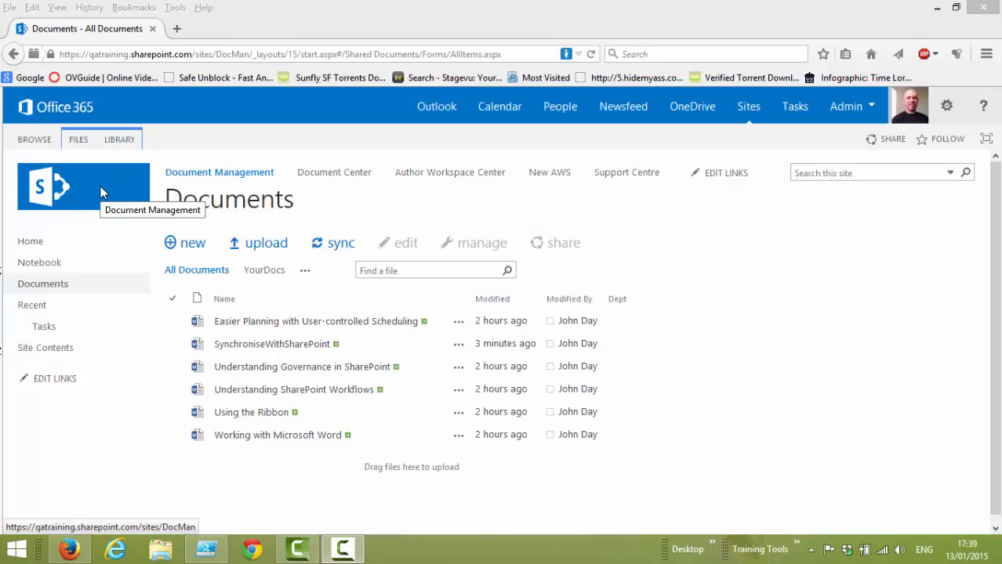
# After viewing the Documents library's YourDocs view, fill the home page's fourth Quick Links bullet with "Keep a check of your documents in [[View:Documents/YourDocs]]"
pyautogui.click(260, 271)
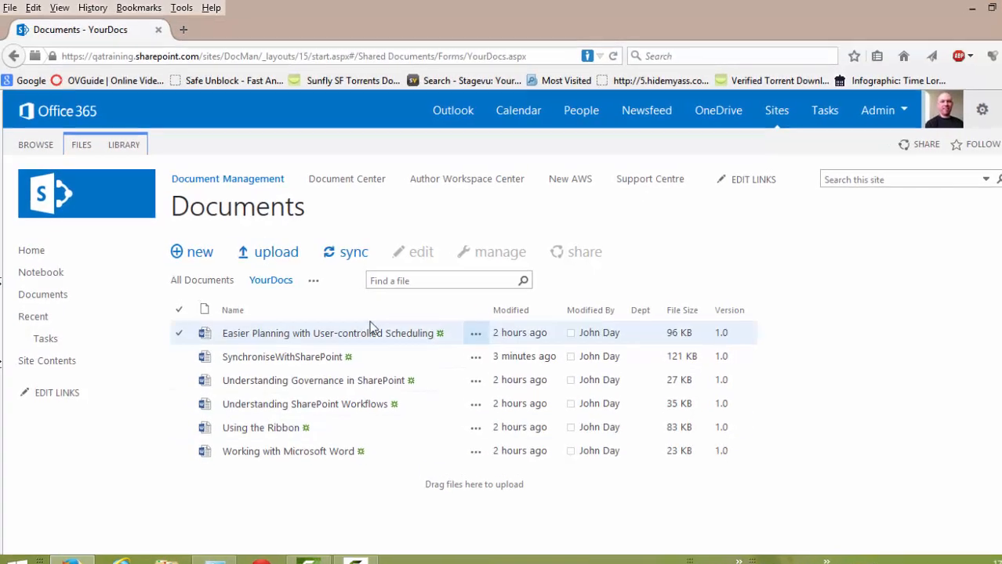
pyautogui.hotkey('alt', 'Left')
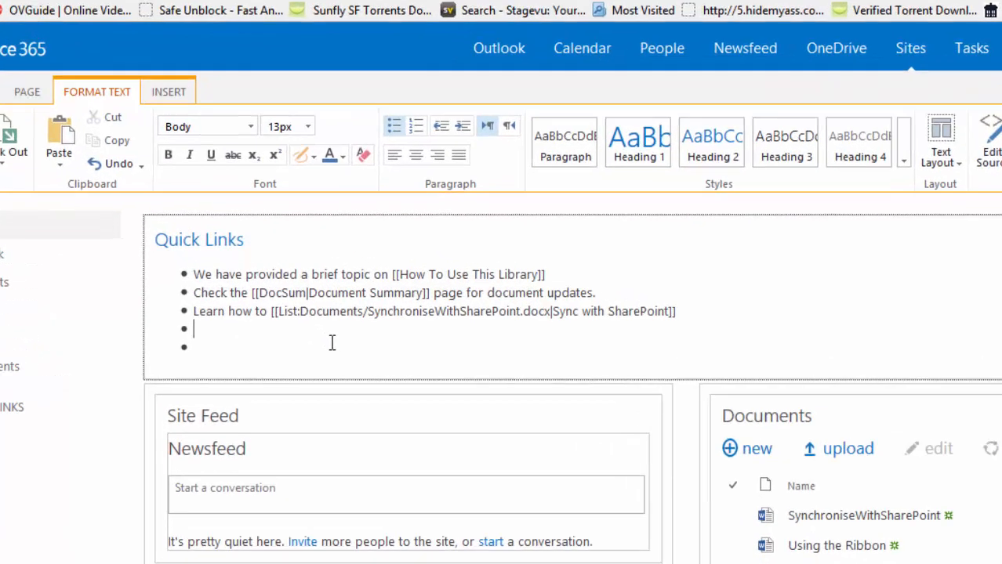
pyautogui.write('Keep a check ')
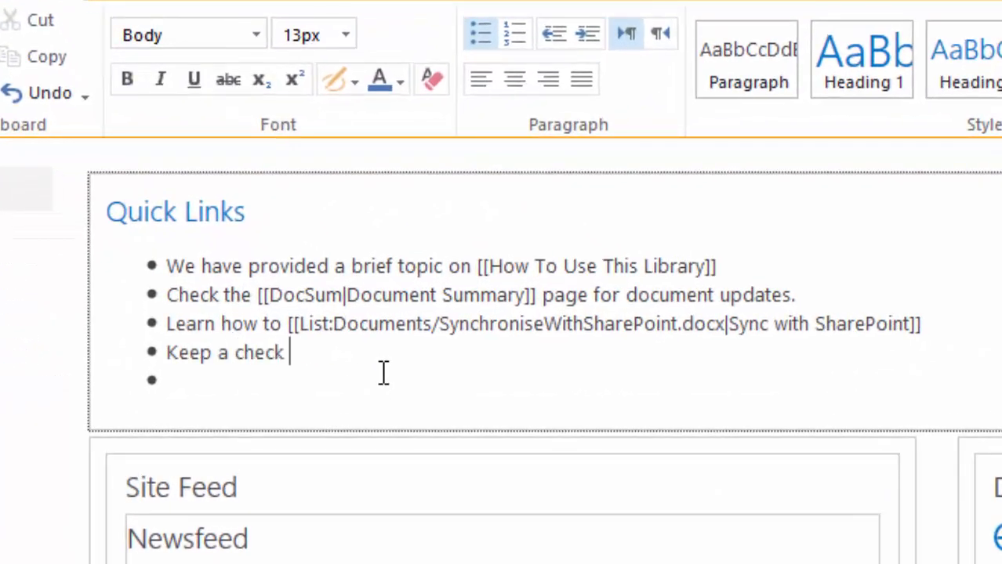
pyautogui.write('of your documents in ')
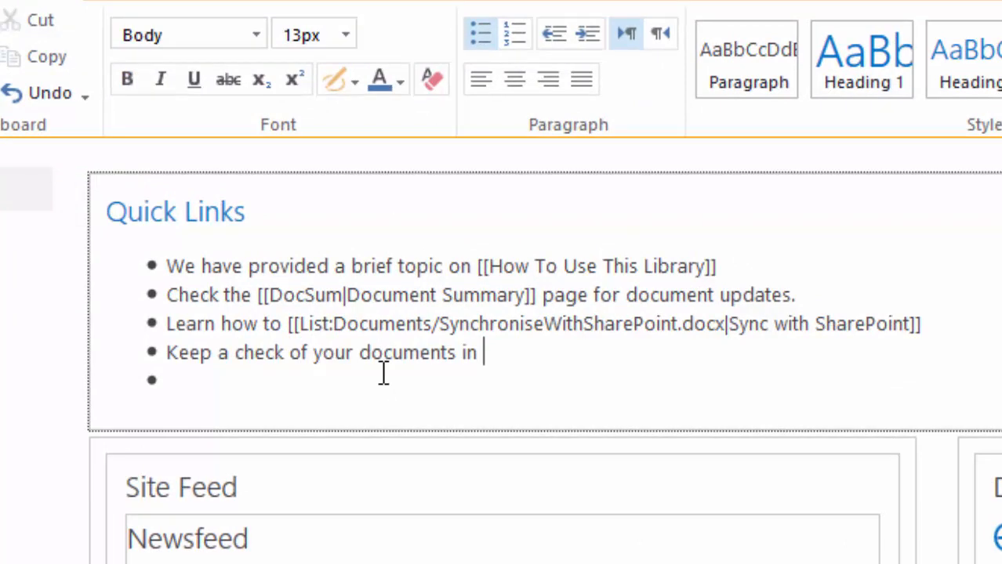
pyautogui.write('[[')
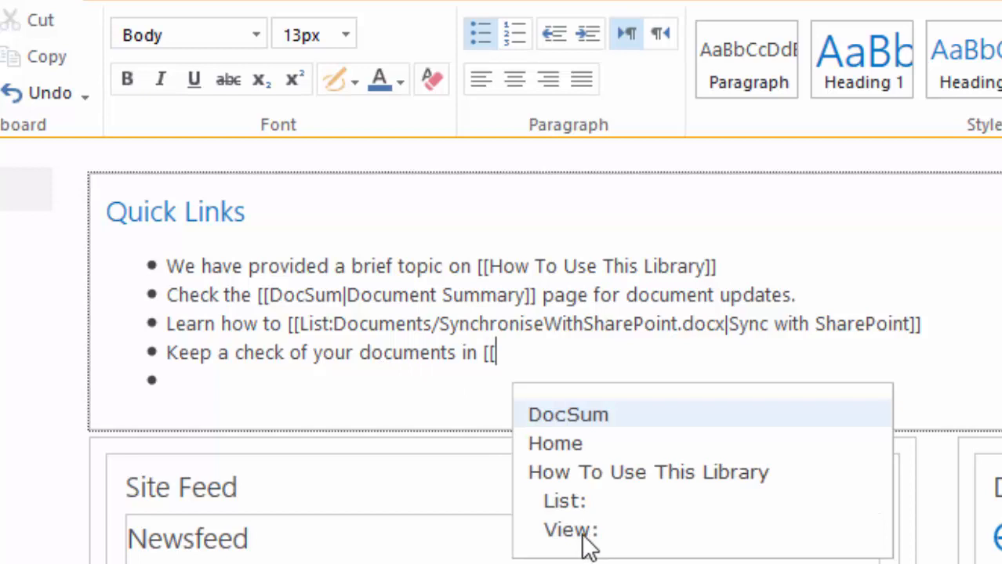
pyautogui.write('View:')
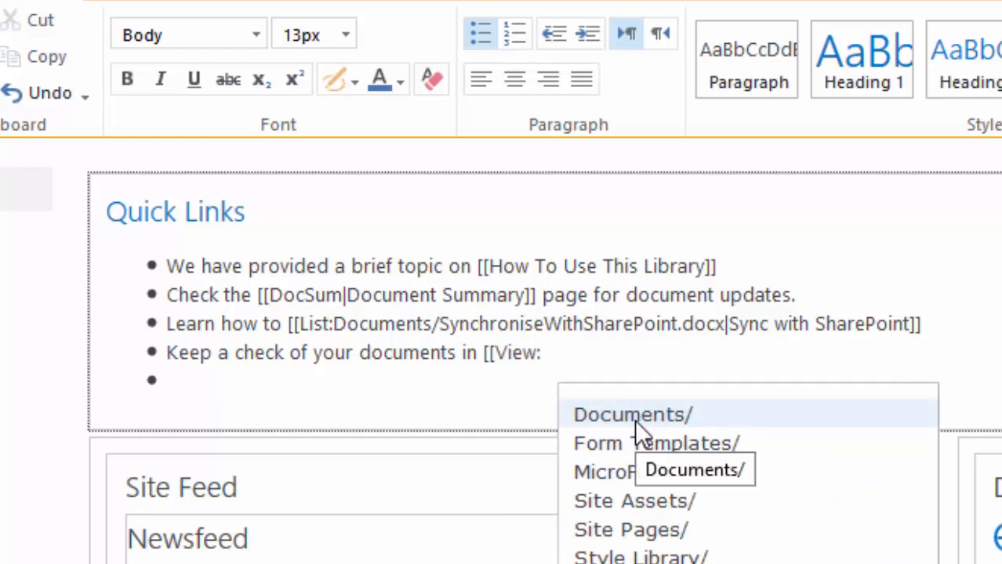
pyautogui.click(634, 419)
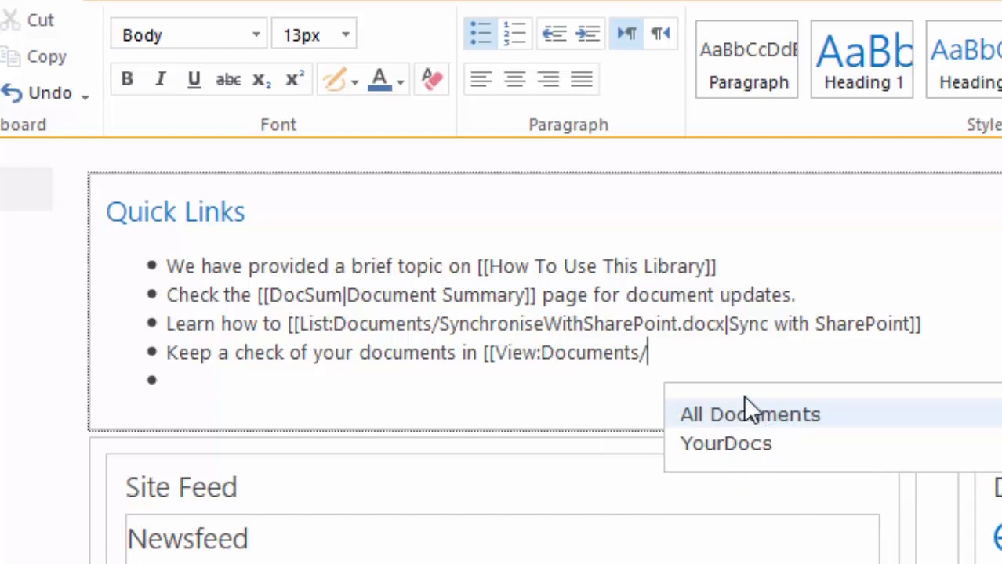
pyautogui.click(726, 447)
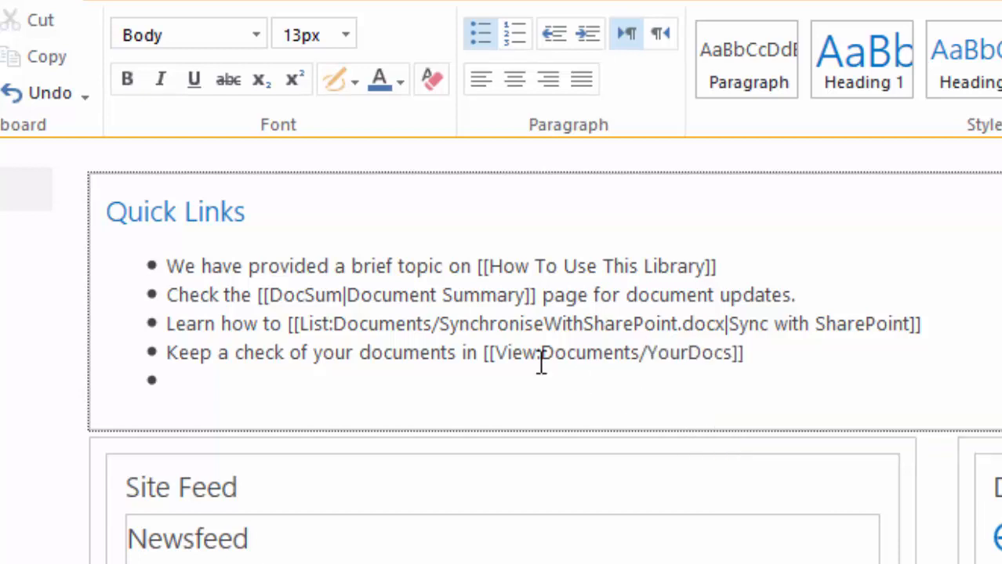
# Save the home page and test the YourDocs link in Quick Links
pyautogui.click(844, 143)
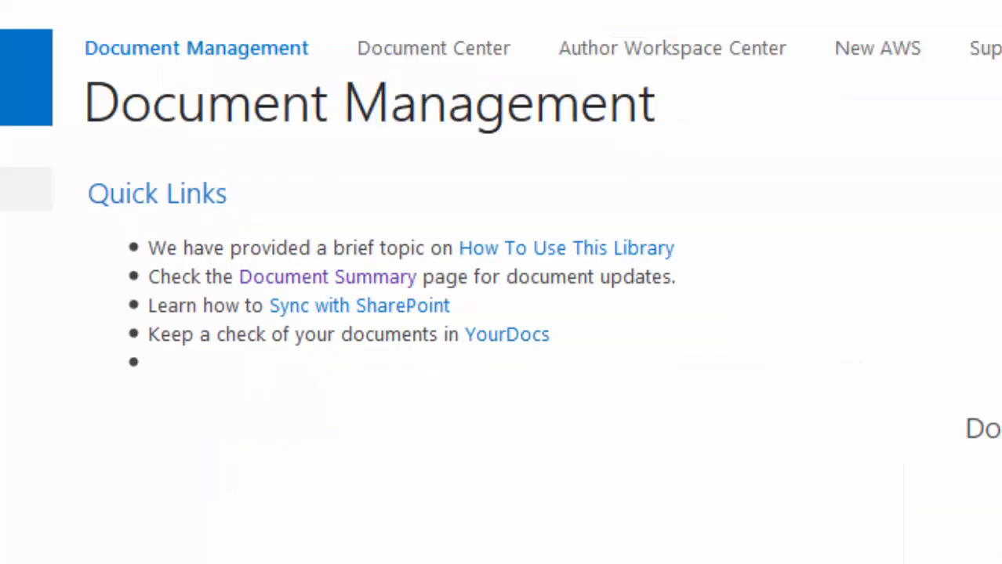
pyautogui.click(495, 339)
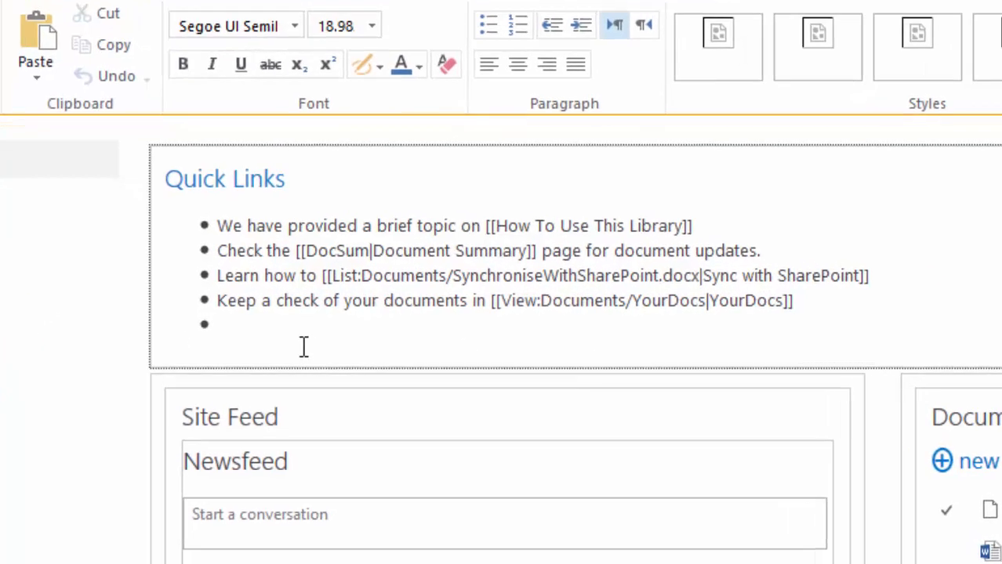
# Try starting an "[[Icon:" wiki link in the empty fifth Quick Links bullet
pyautogui.click(292, 319)
pyautogui.write('[')
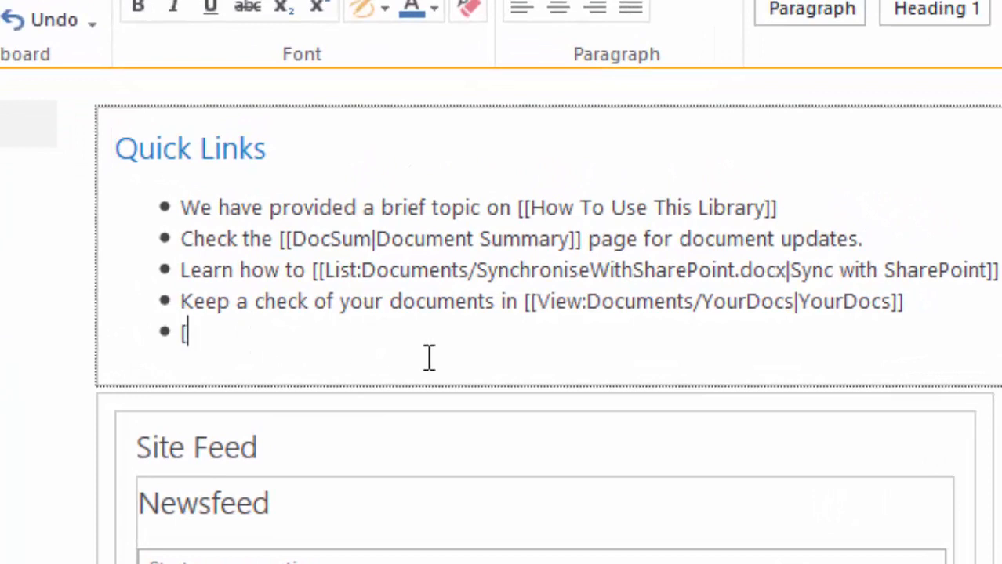
pyautogui.write('[I')
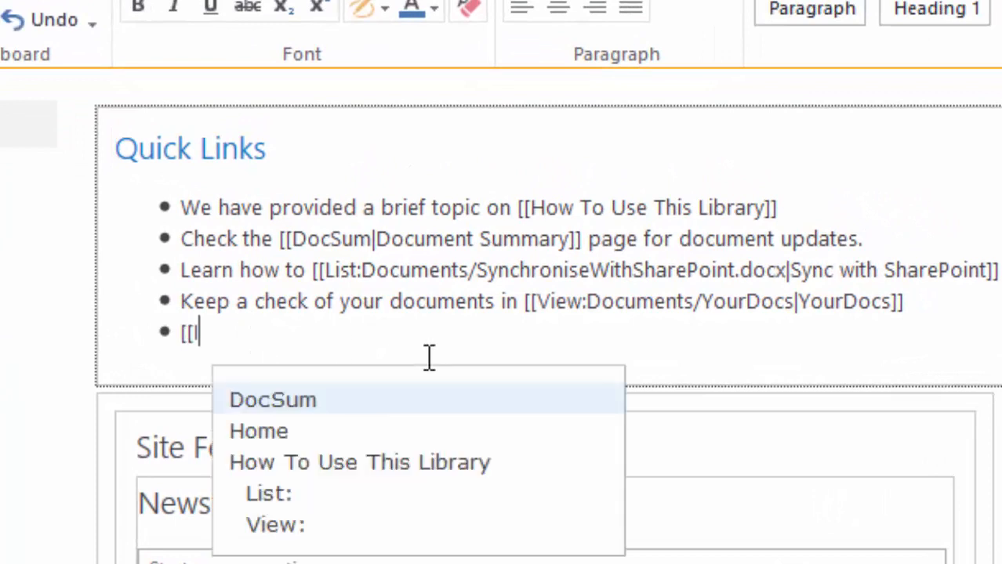
pyautogui.write('con:')
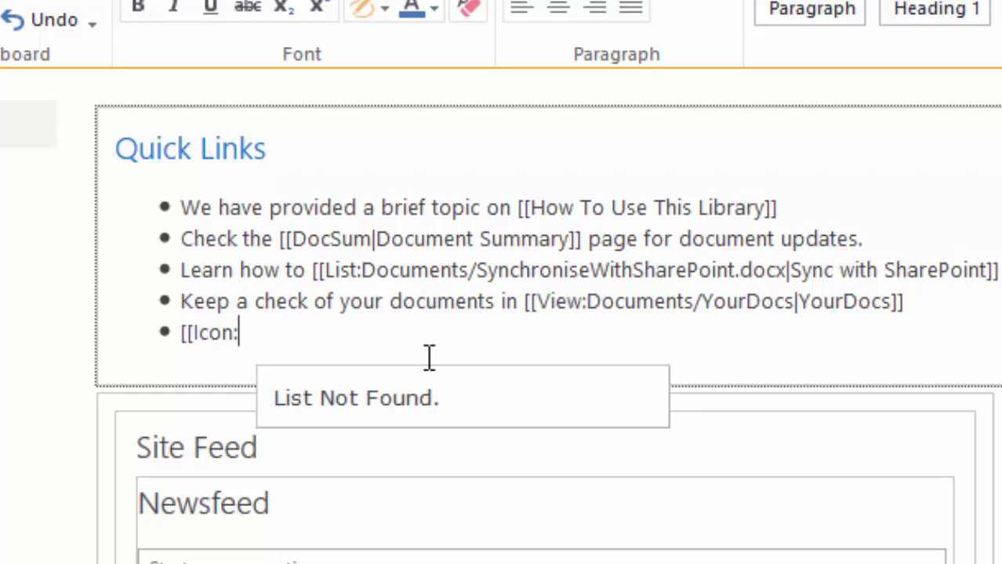
# Replace the Icon: prefix in the fifth bullet's wiki link so it reads "[[Image:"
pyautogui.press('BackSpace')
pyautogui.press('BackSpace')
pyautogui.press('BackSpace')
pyautogui.press('BackSpace')
pyautogui.press('BackSpace')
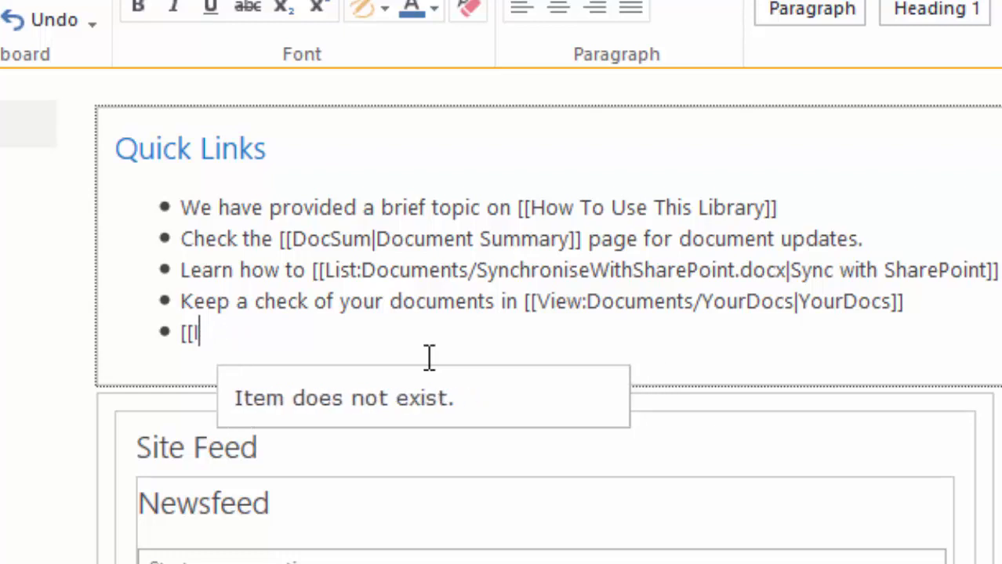
pyautogui.write('Image:')
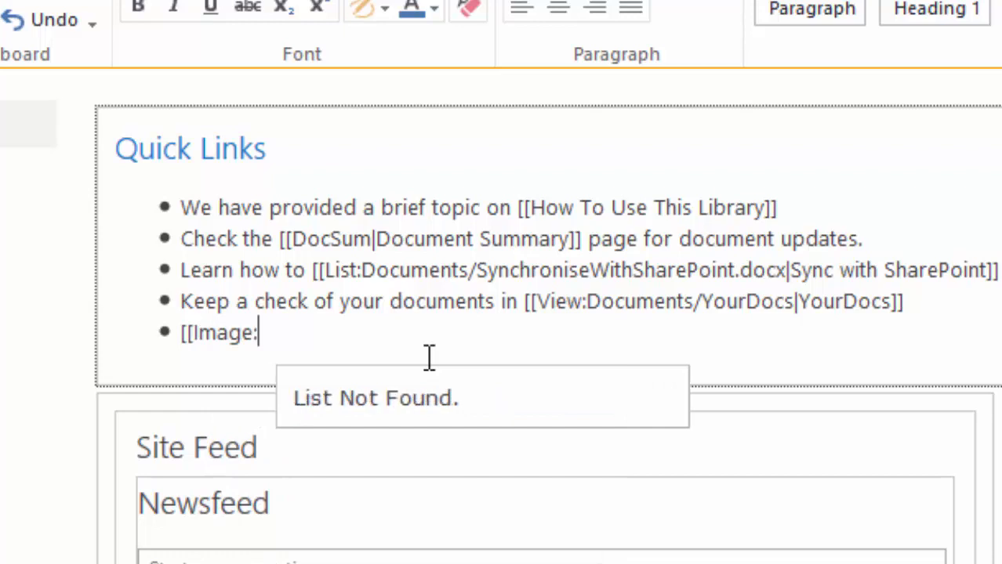